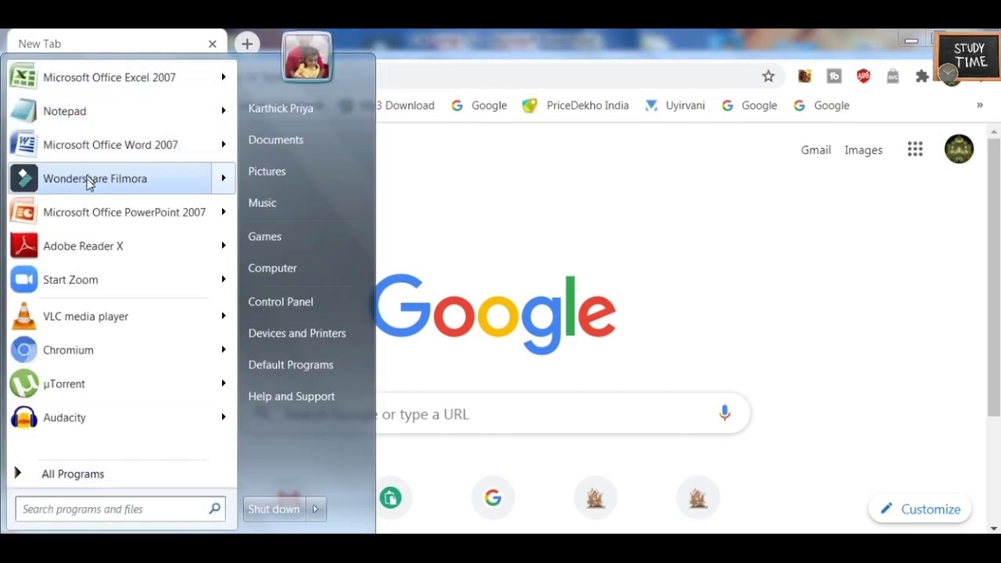
Step: Start Microsoft Office Word 2007 from All Programs > Microsoft Office in the Start menu
mouse_move(94, 148)
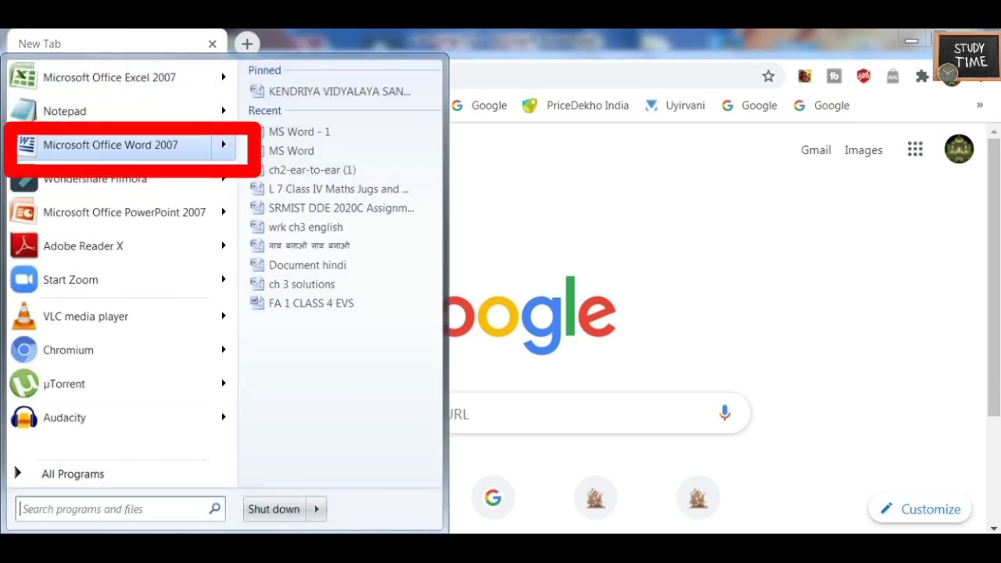
click(67, 475)
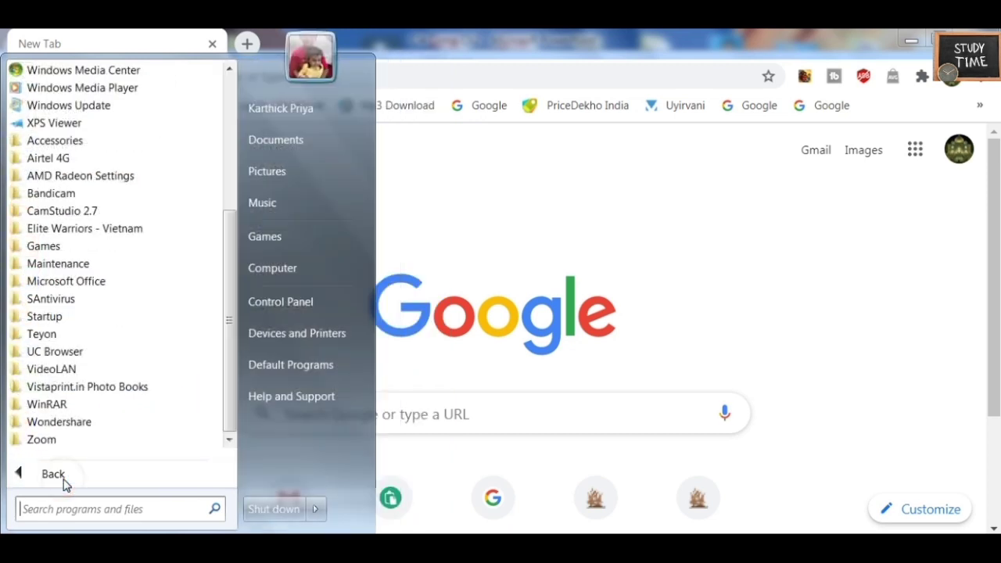
click(76, 284)
click(111, 422)
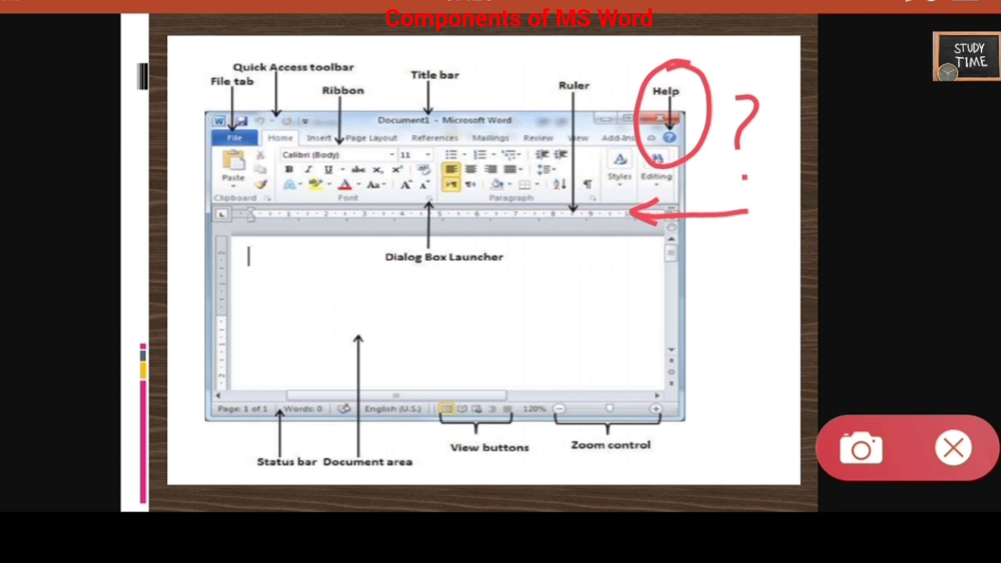
Step: Draw red circles around the View buttons and the Zoom control on the diagram
mouse_move(472, 367)
mouse_down()
mouse_move(432, 415)
mouse_move(532, 407)
mouse_move(468, 365)
mouse_up()
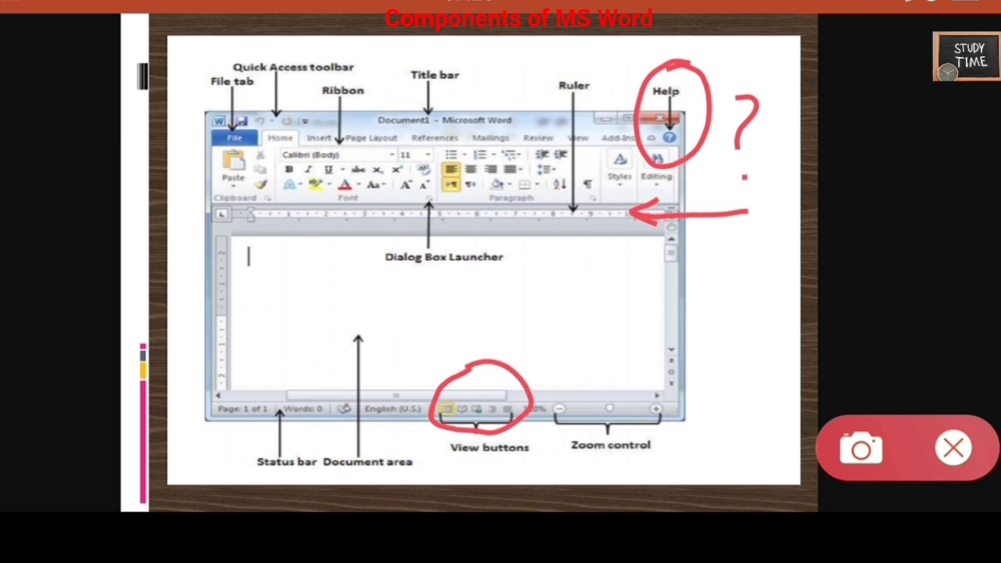
mouse_move(578, 362)
mouse_down()
mouse_move(550, 391)
mouse_move(622, 464)
mouse_move(673, 395)
mouse_move(579, 358)
mouse_up()
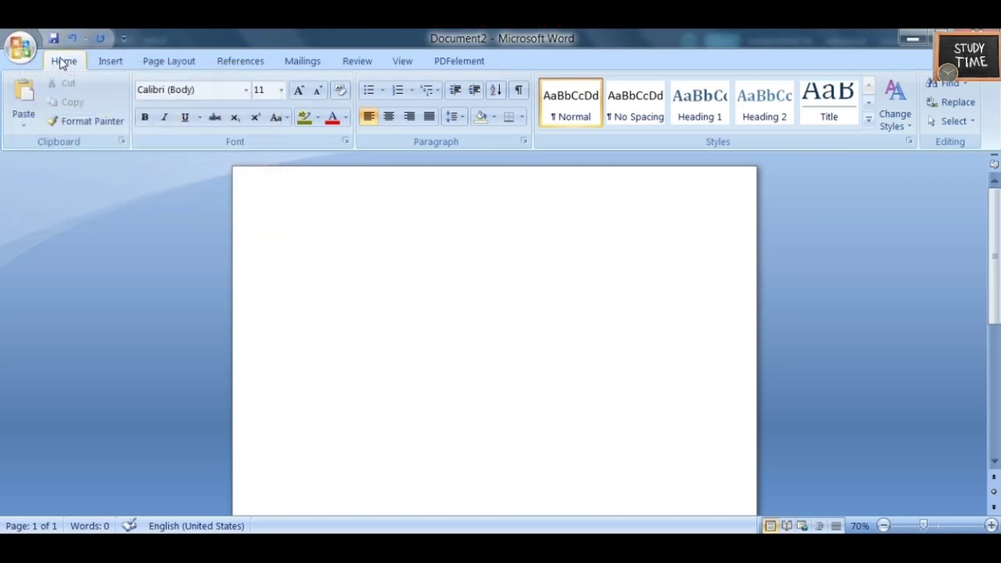
Step: Browse the Insert, Page Layout, References, Mailings, Review, View and PDFelement tabs, then the Office menu
click(107, 60)
click(154, 63)
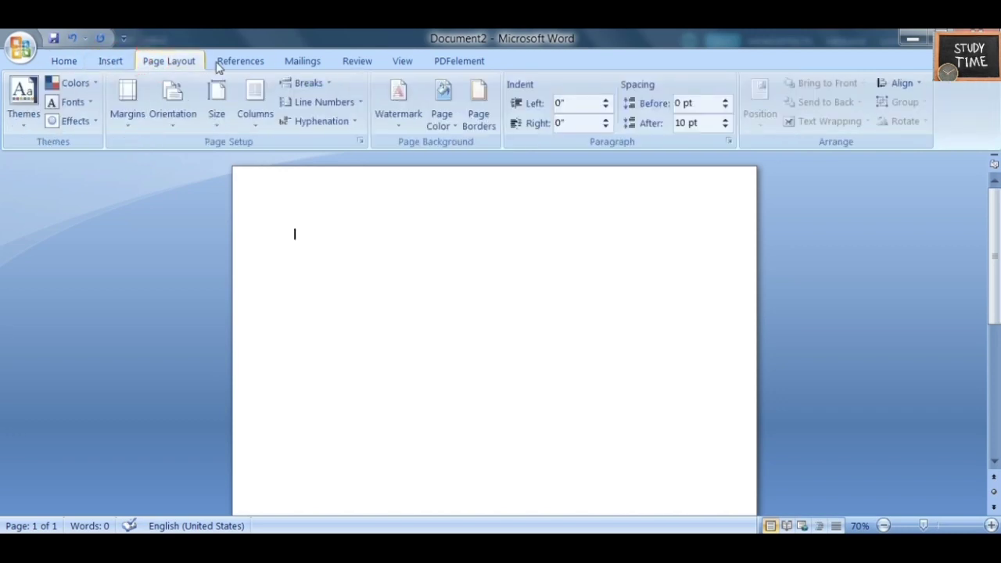
click(222, 61)
click(305, 62)
click(358, 61)
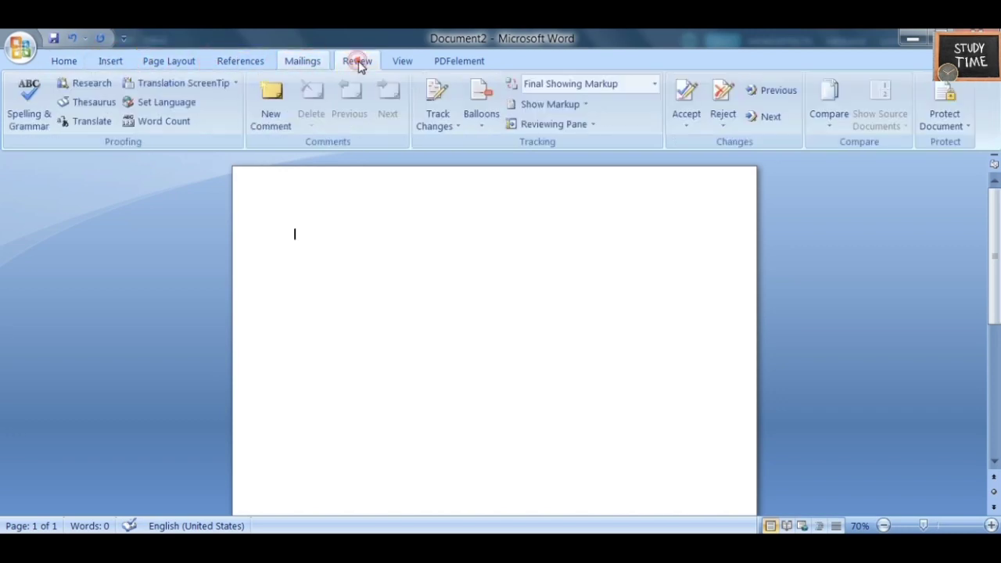
click(402, 61)
click(459, 61)
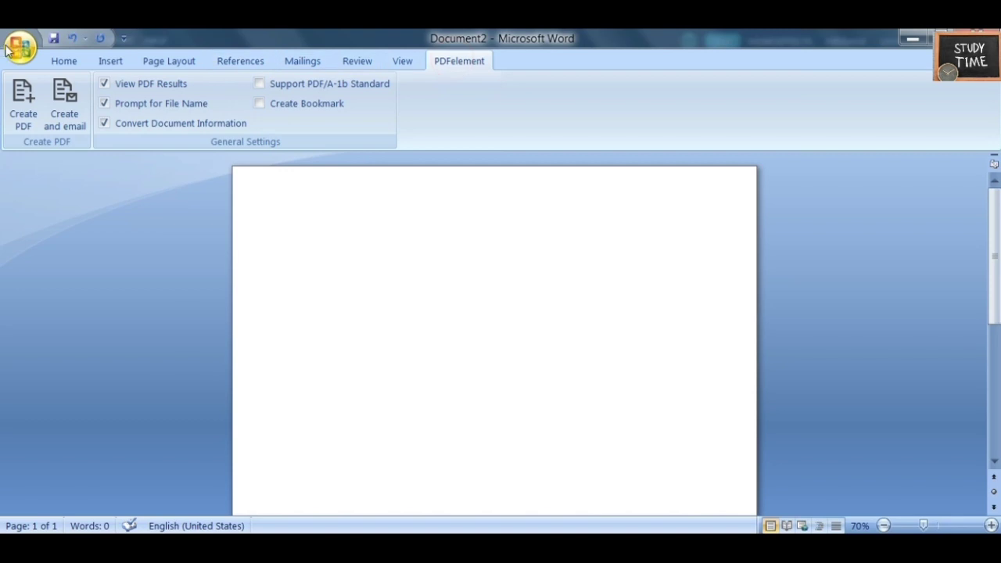
click(18, 51)
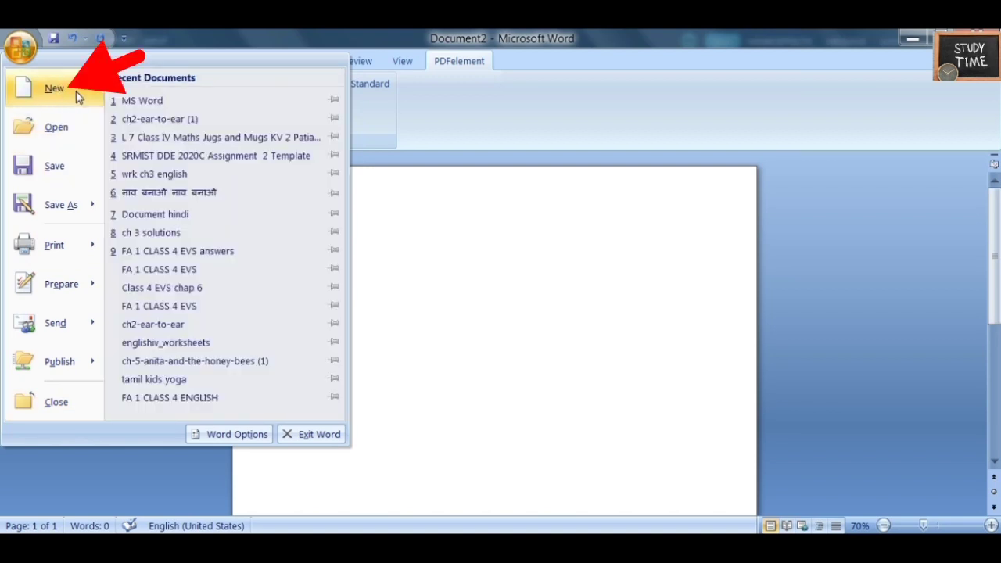
Step: Create a new blank document, then open the MS Word file from the Desktop
click(78, 97)
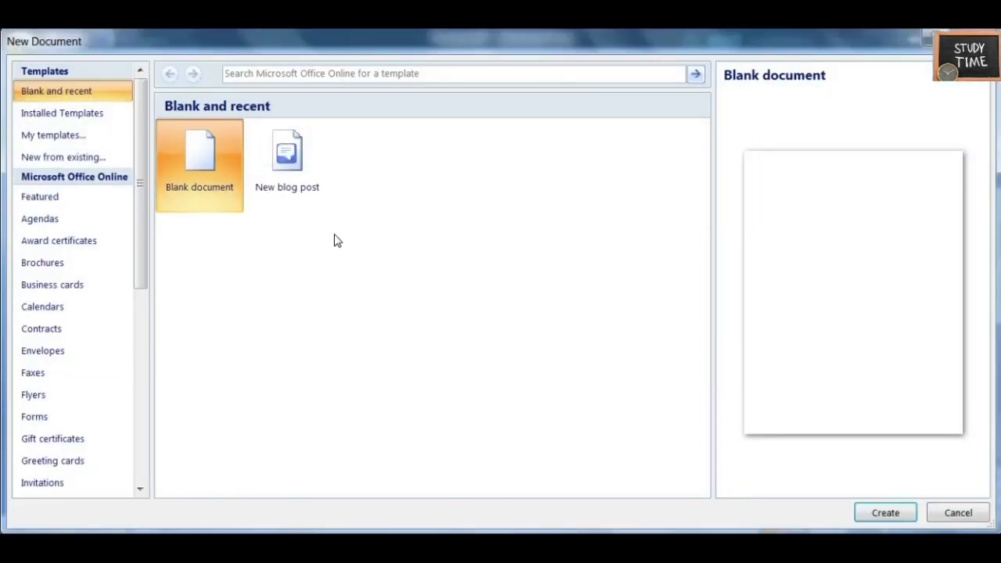
click(863, 512)
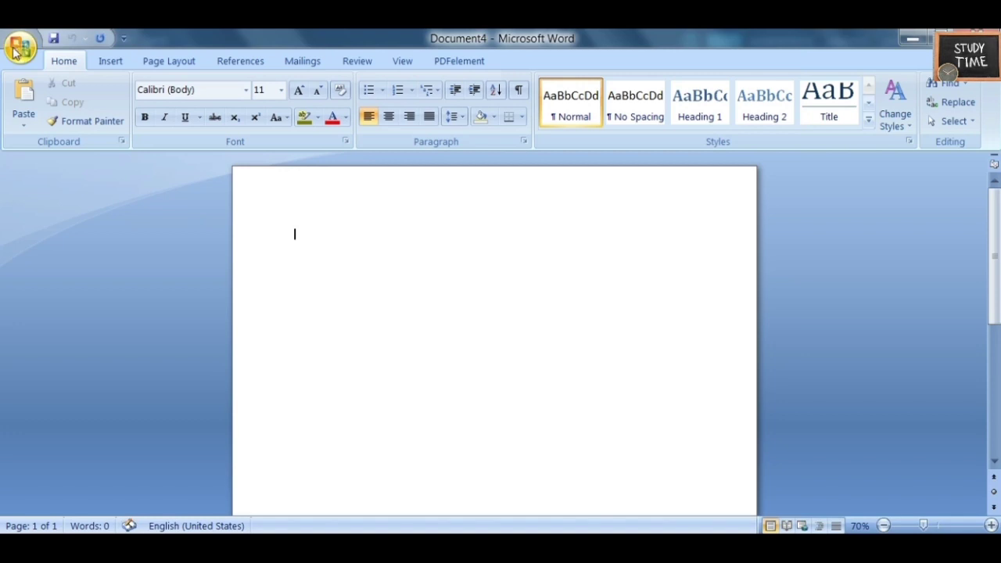
click(18, 49)
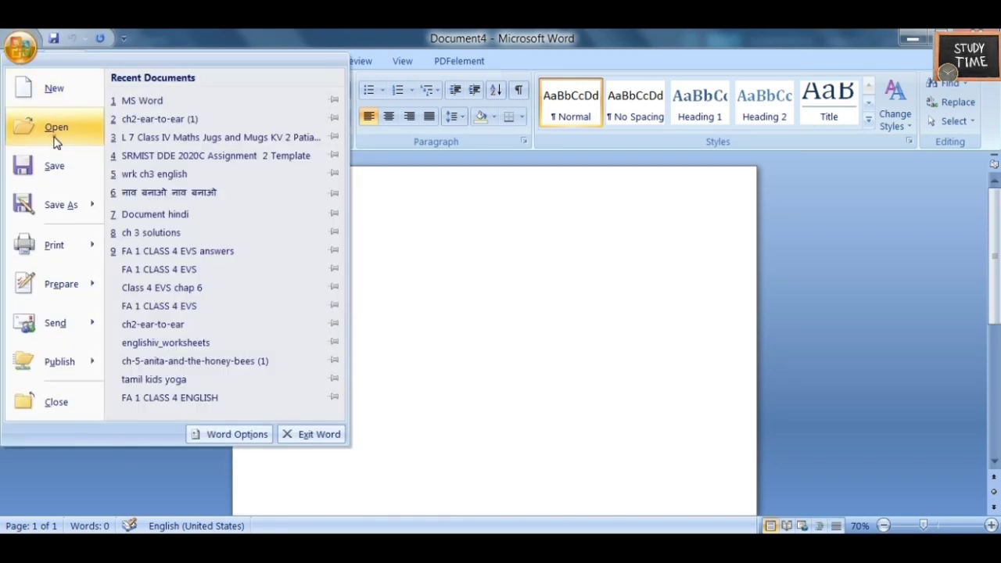
click(54, 140)
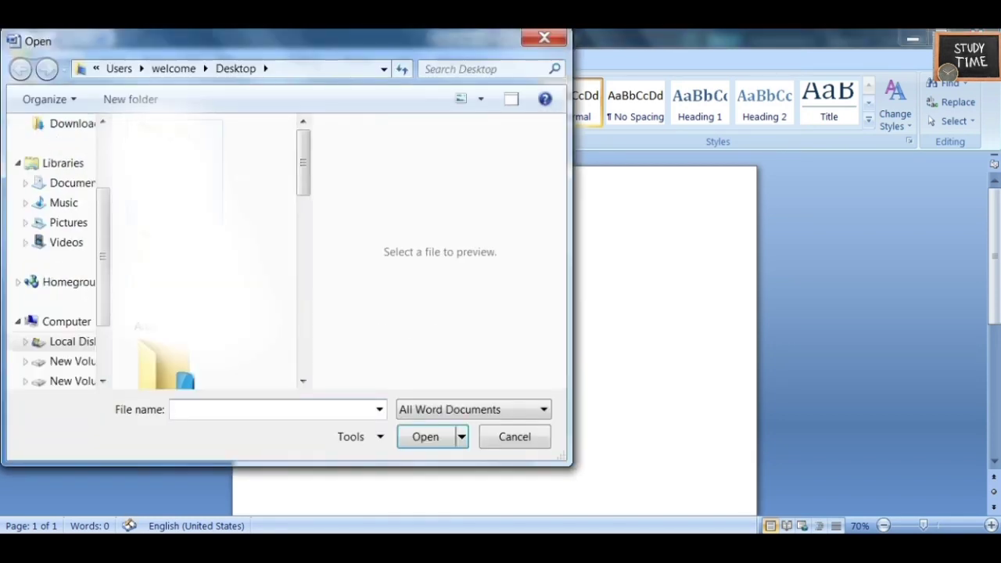
scroll(292, 193, down, 5)
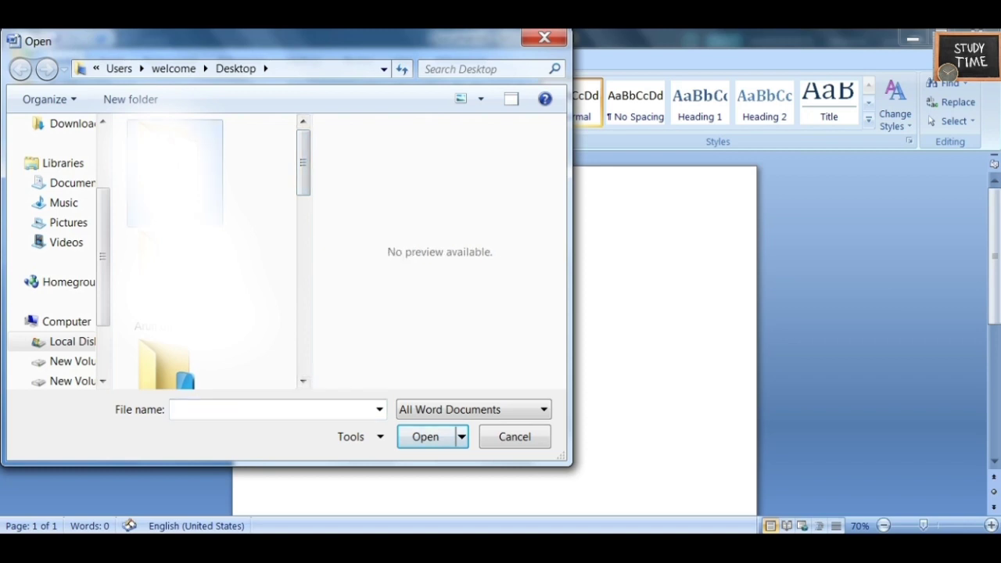
click(175, 352)
click(173, 332)
click(426, 436)
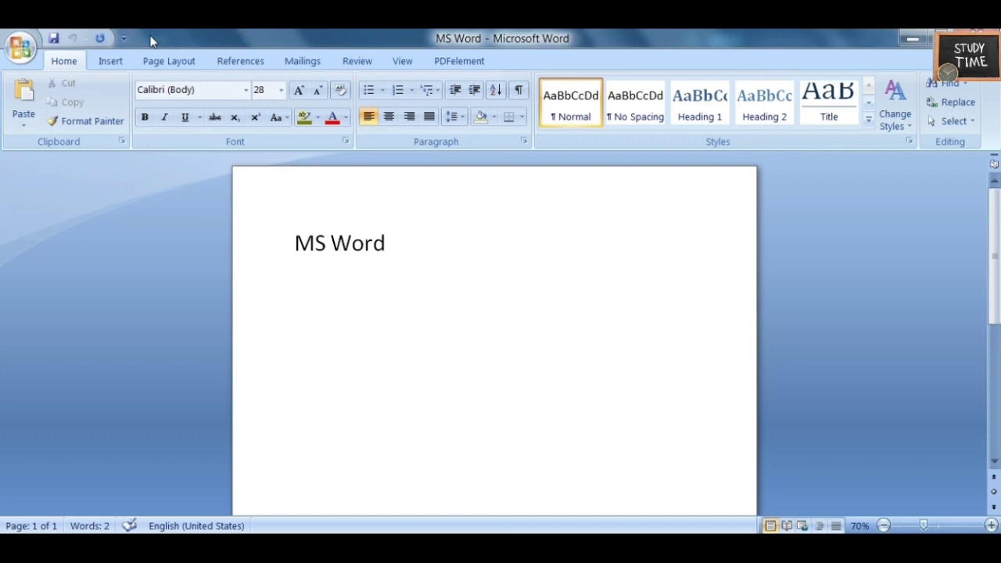
Step: Extend the heading to 'MS Word - Microsoft word' and save the document
key(End)
text(- P)
key(BackSpace)
text(Microsoft word)
click(32, 51)
click(76, 179)
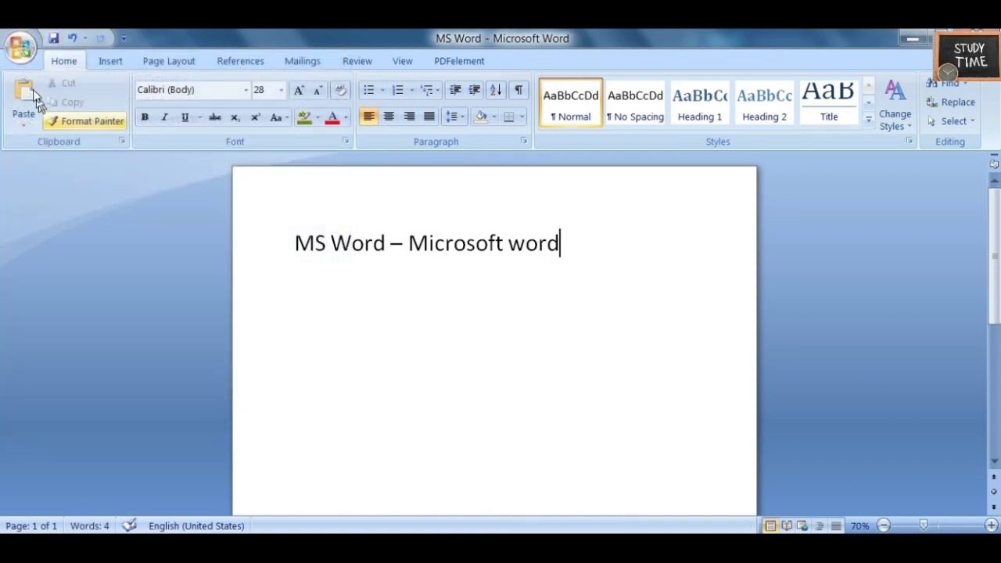
Step: Save a copy to the Desktop as Word Document 'MS Word - 1'
click(26, 52)
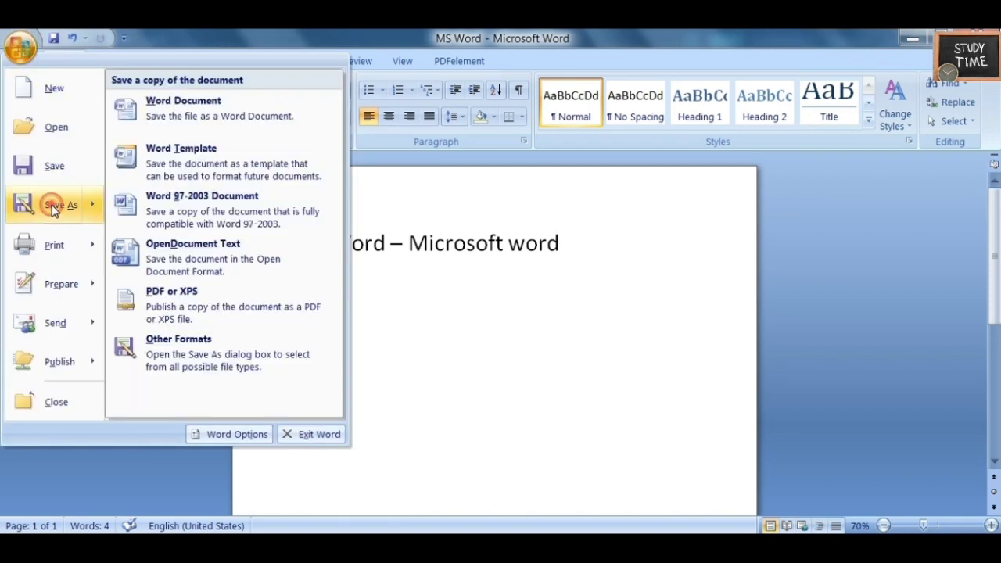
click(52, 210)
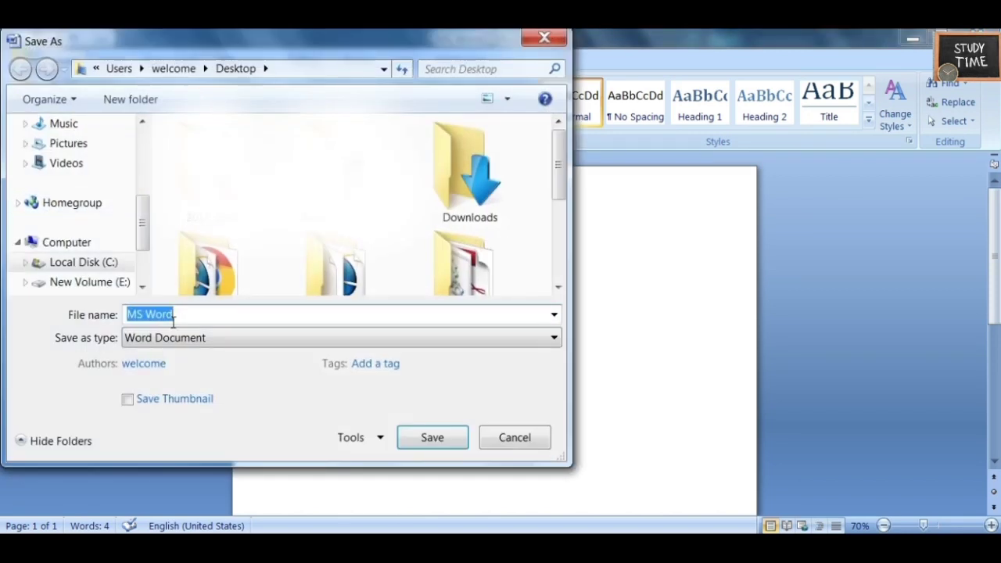
click(179, 317)
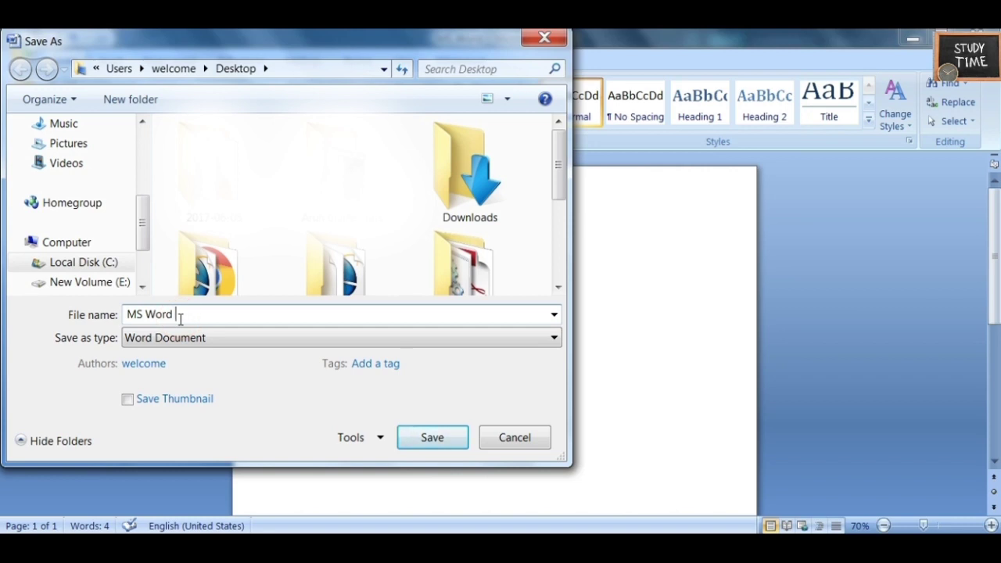
text(- 1)
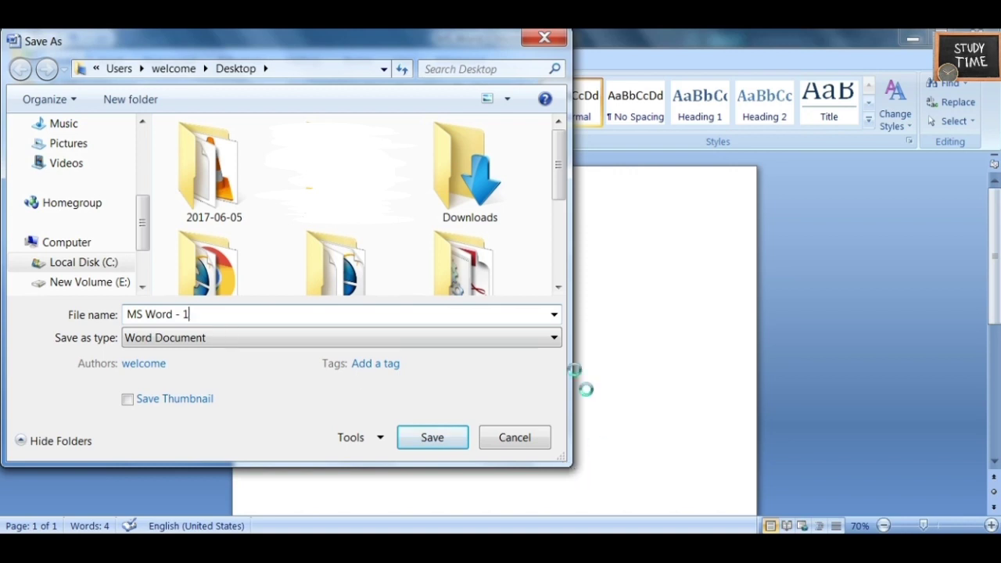
click(554, 337)
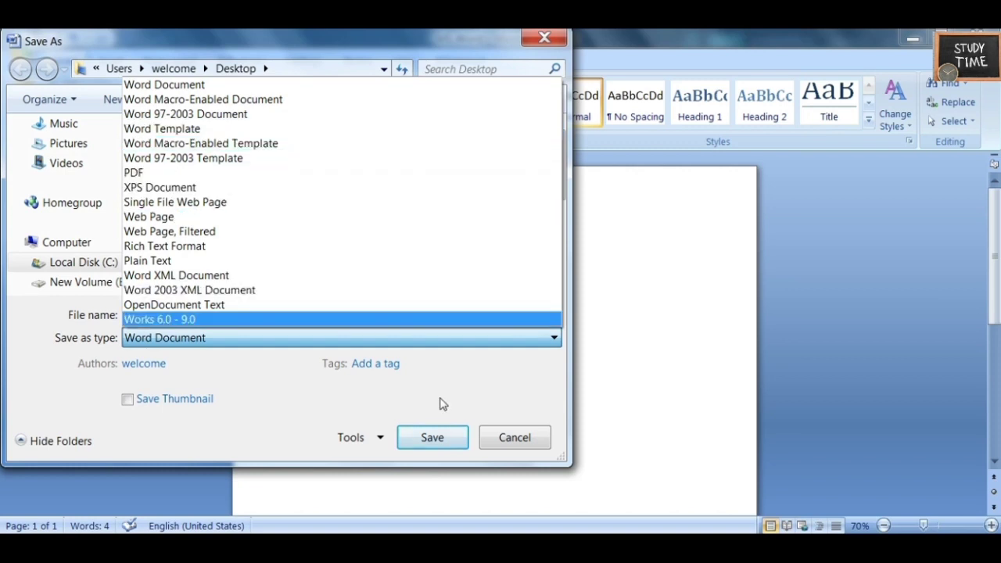
click(449, 447)
click(448, 443)
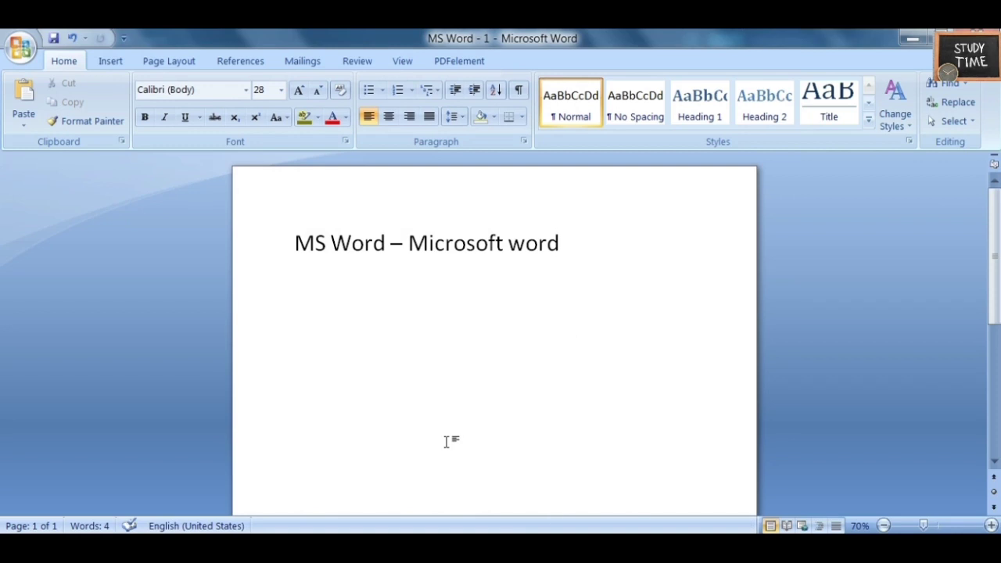
Step: Display the Office menu with its Save As and Print submenus
click(20, 49)
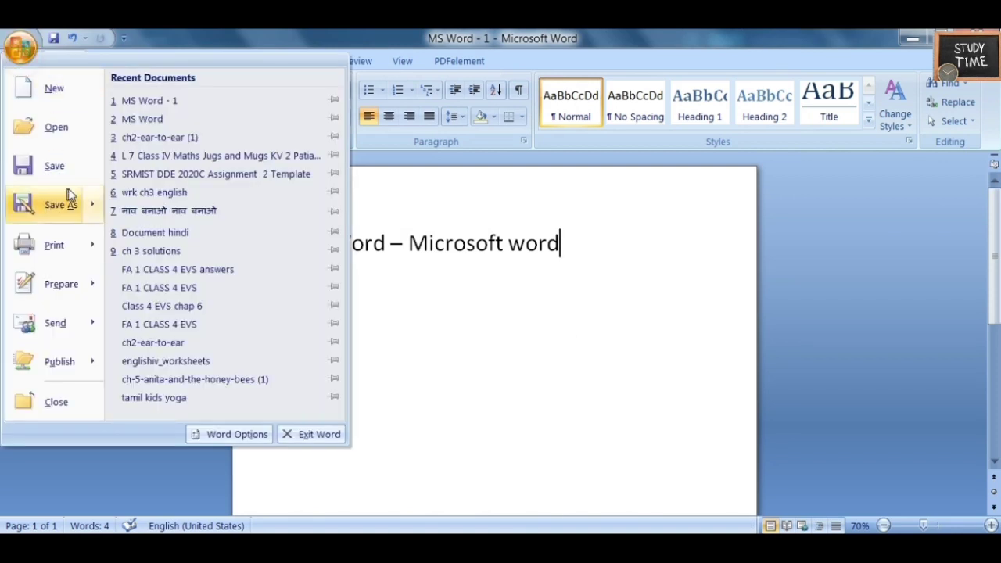
mouse_move(69, 203)
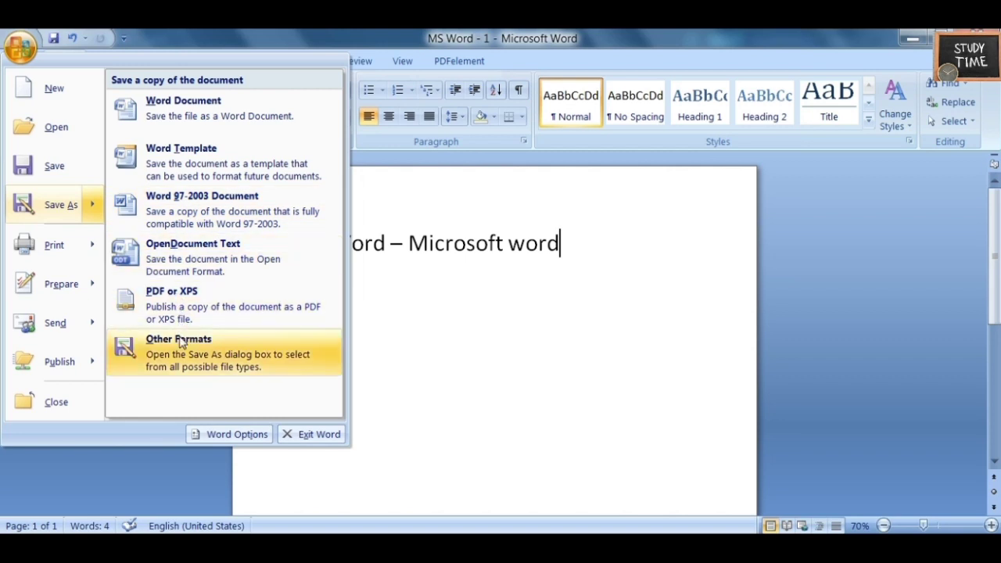
mouse_move(94, 258)
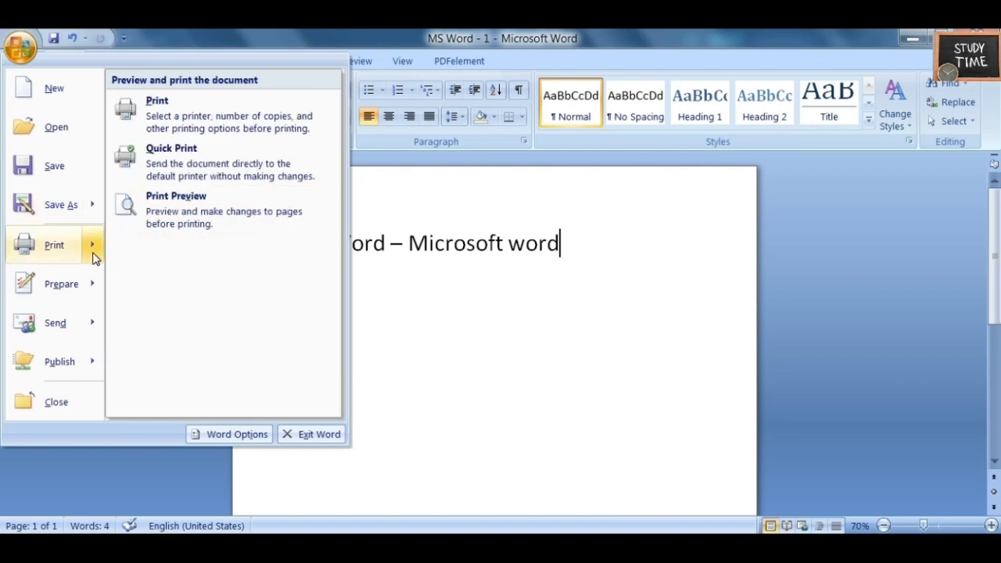
Step: In the Print dialog, keep Wondershare PDFelement as printer and try Current page and Pages ranges
click(170, 124)
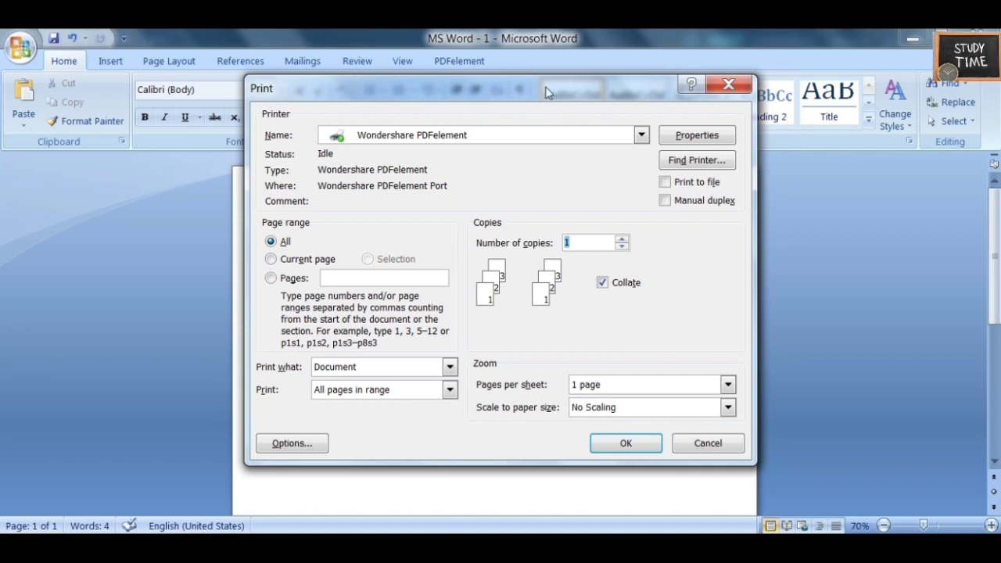
click(641, 136)
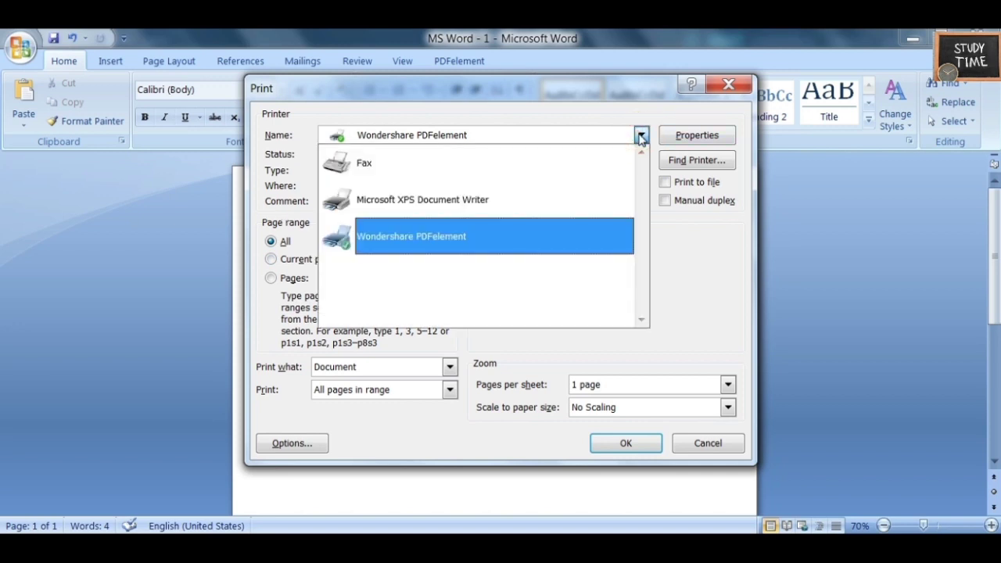
click(641, 136)
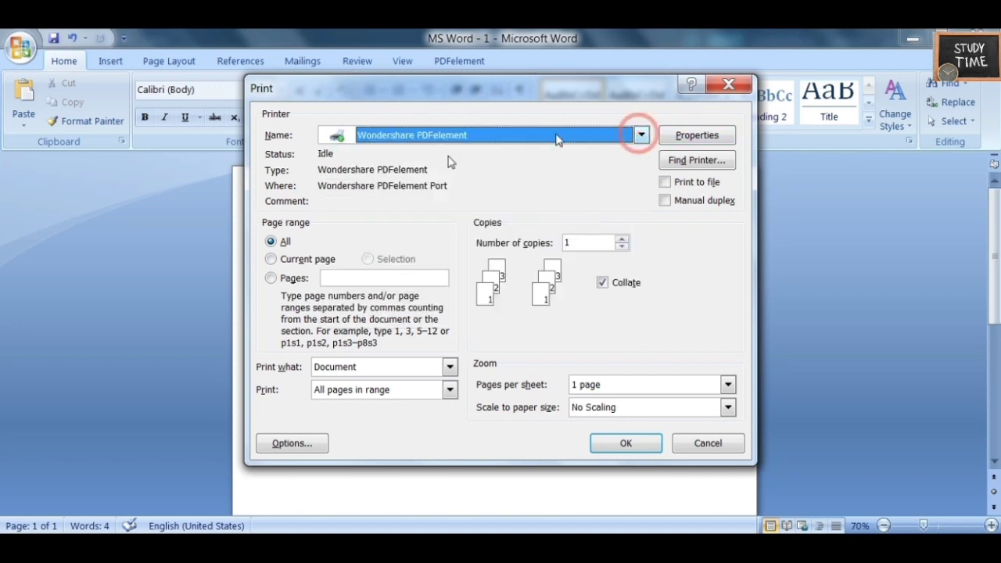
click(271, 259)
click(270, 278)
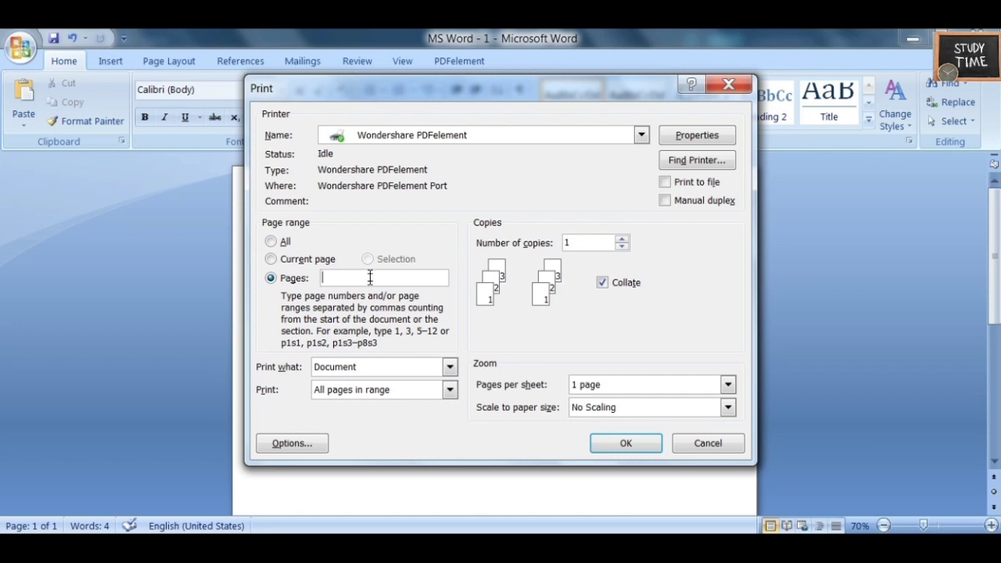
Step: Keep Document, All pages in range, 1 page per sheet and No Scaling
click(450, 367)
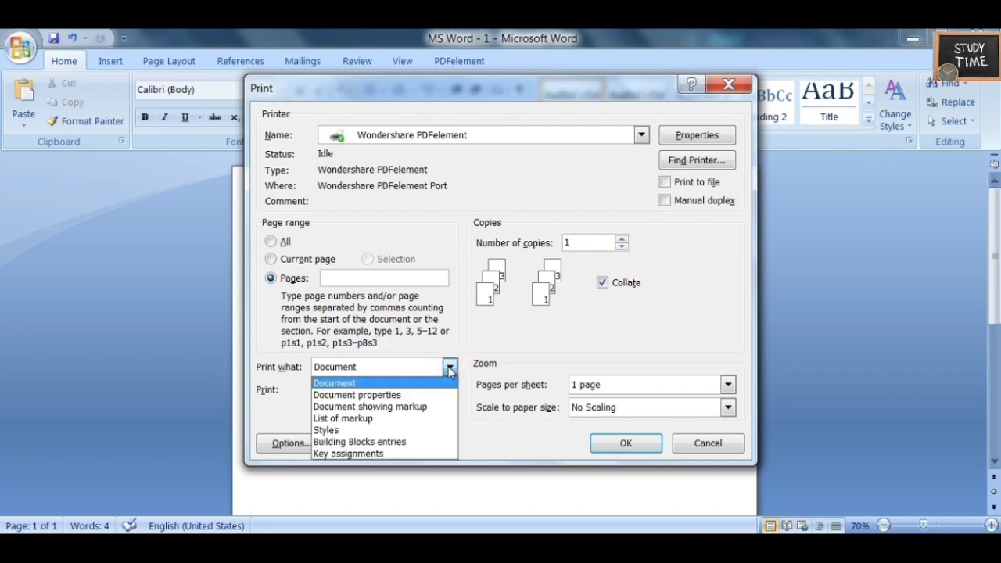
click(450, 369)
click(450, 389)
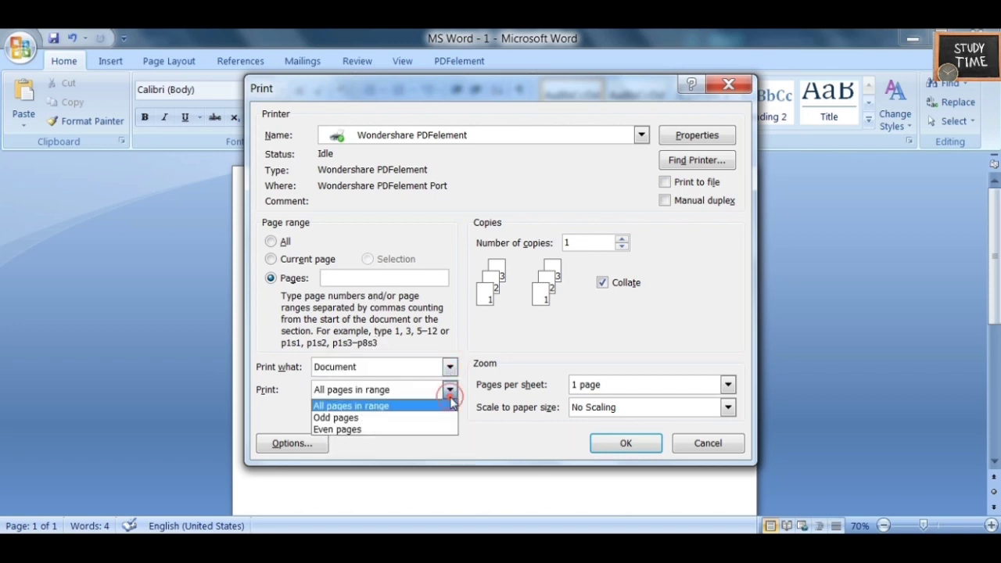
click(451, 391)
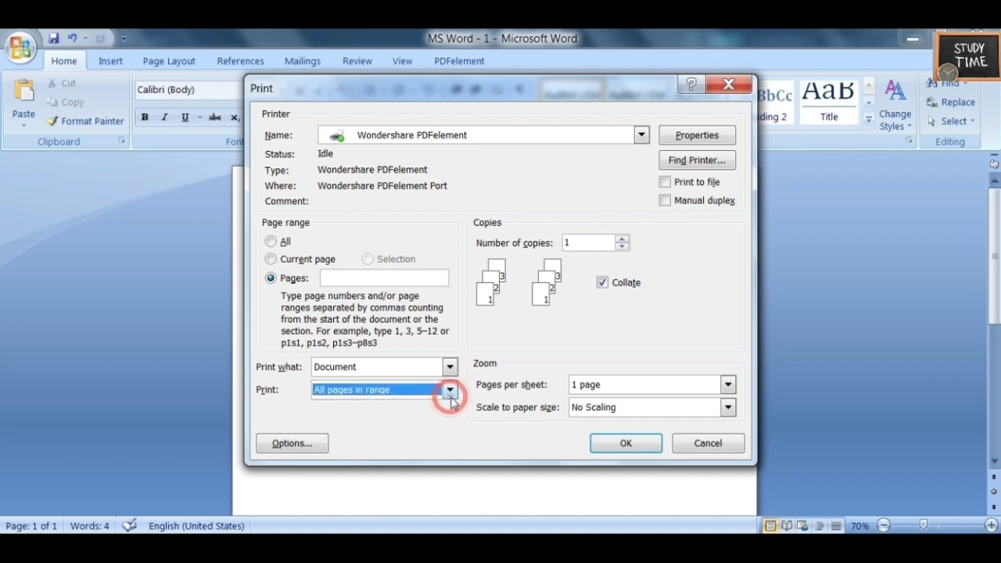
click(728, 387)
click(729, 386)
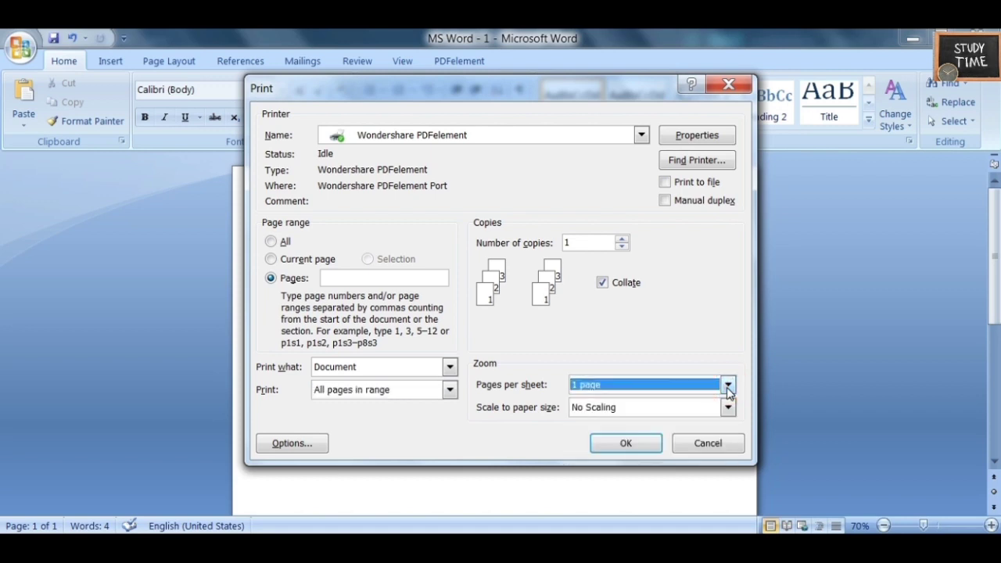
click(729, 408)
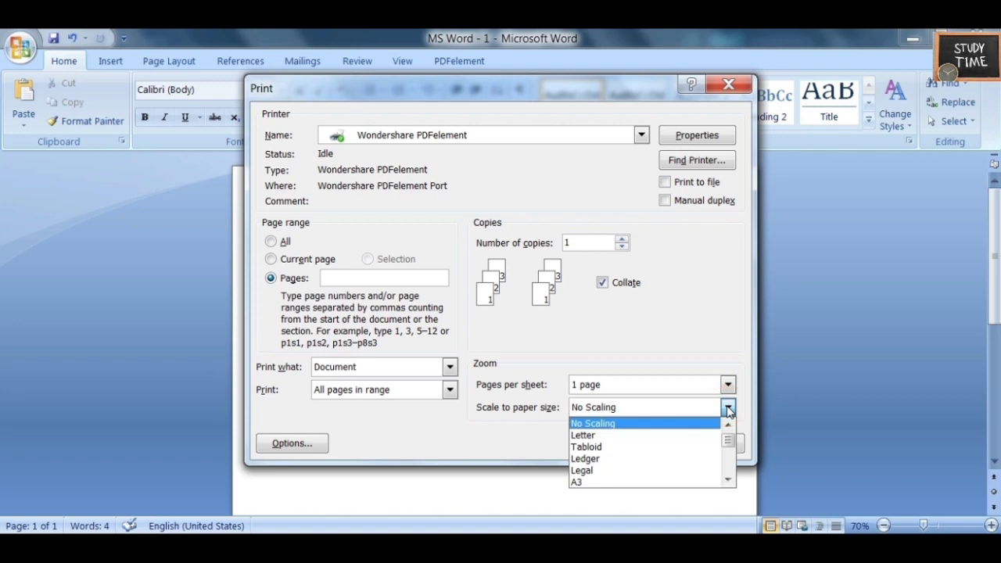
click(728, 407)
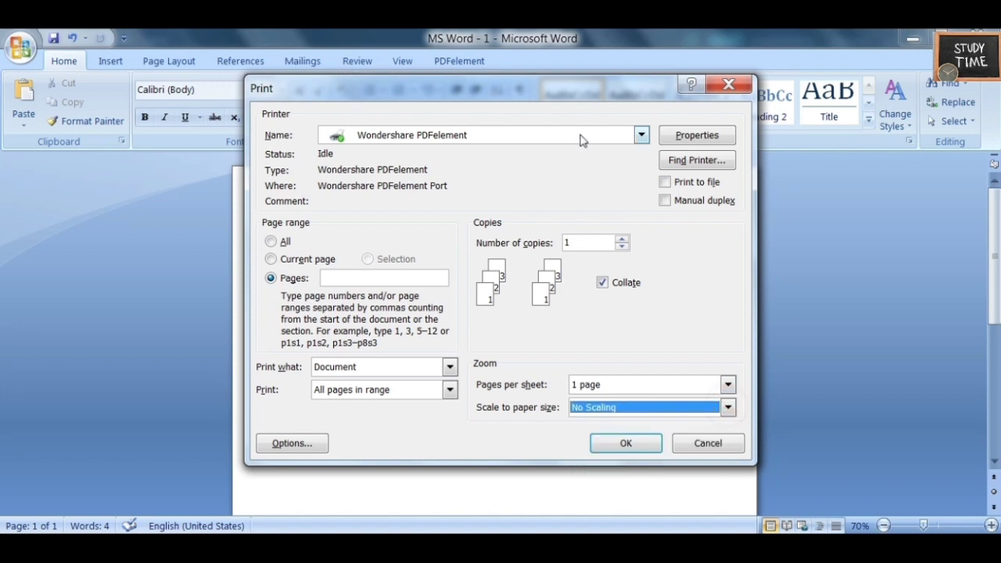
Step: In printer properties, try Landscape and Rotated Landscape, then return to Portrait orientation
click(683, 137)
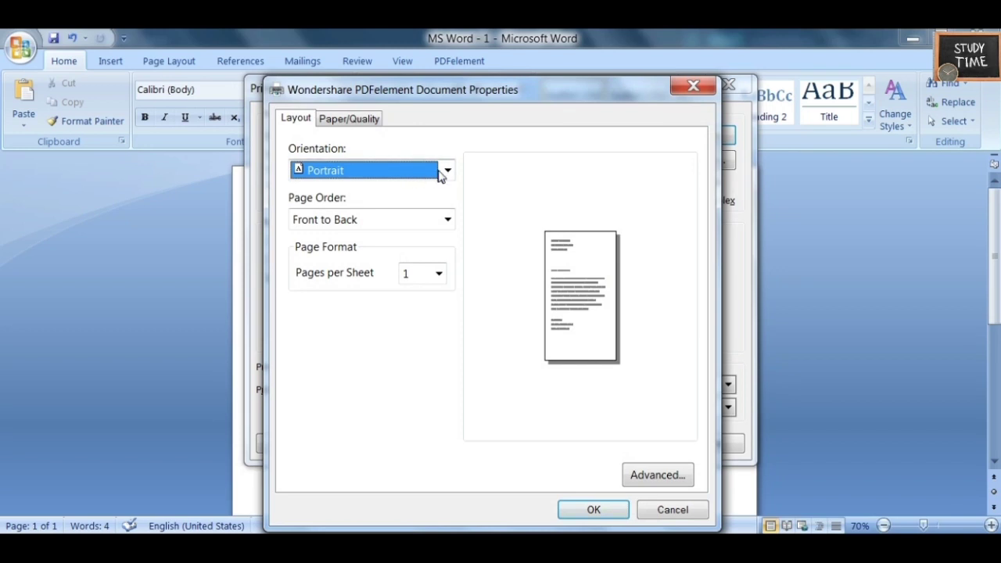
click(446, 171)
click(430, 205)
click(446, 171)
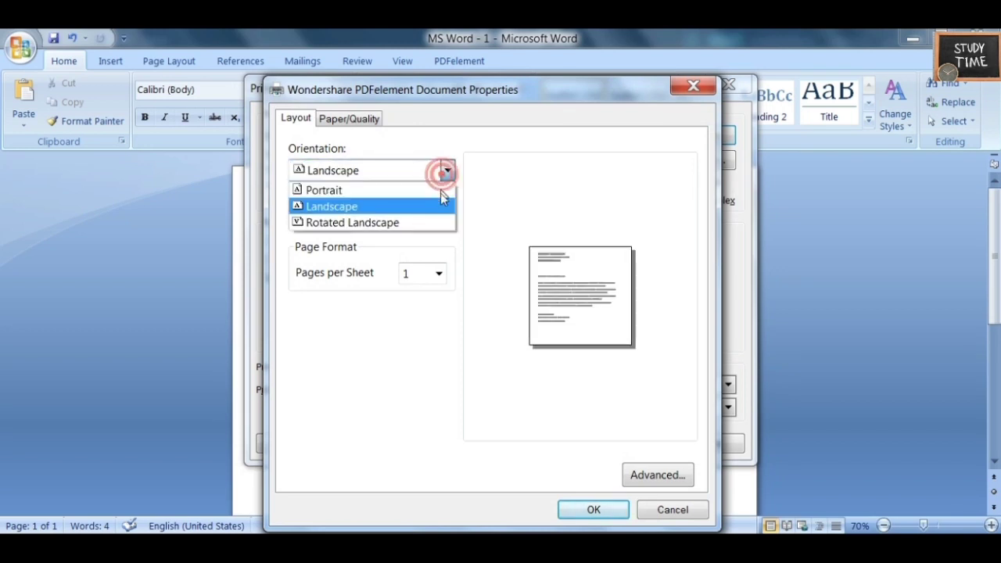
click(440, 221)
click(447, 170)
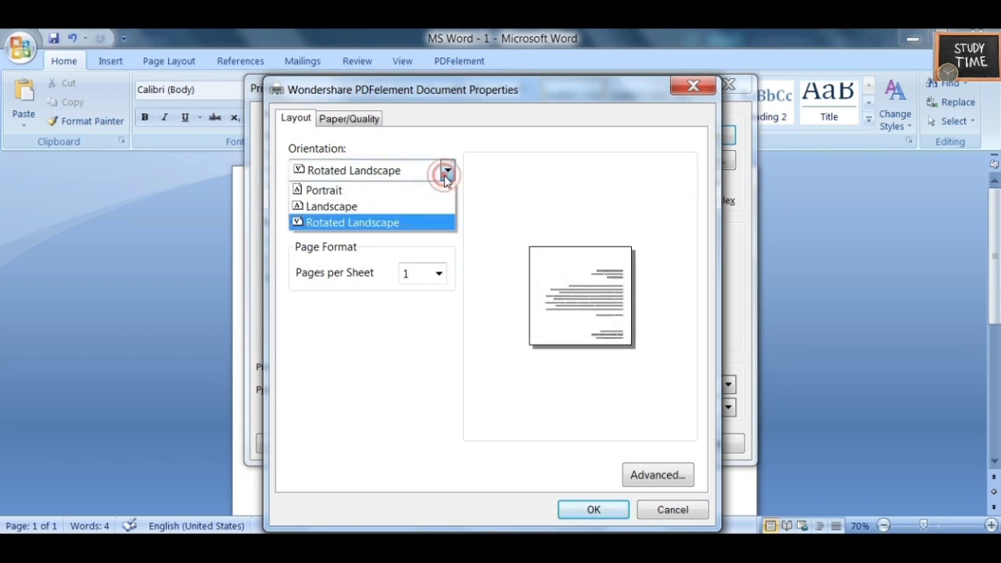
click(438, 192)
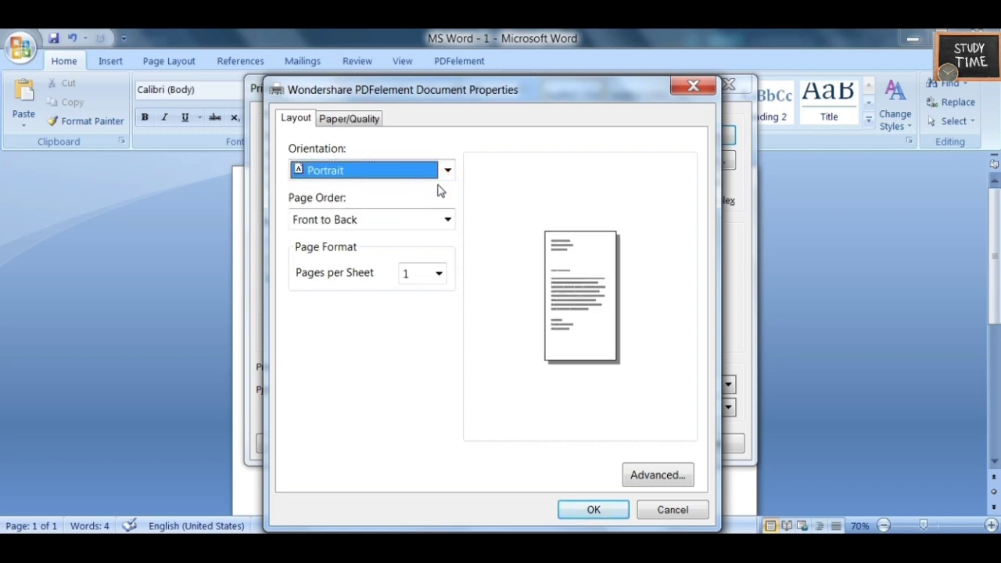
Step: Keep Front to Back order and 1 page per sheet, check Paper/Quality, accept, and close Print
click(412, 223)
click(412, 225)
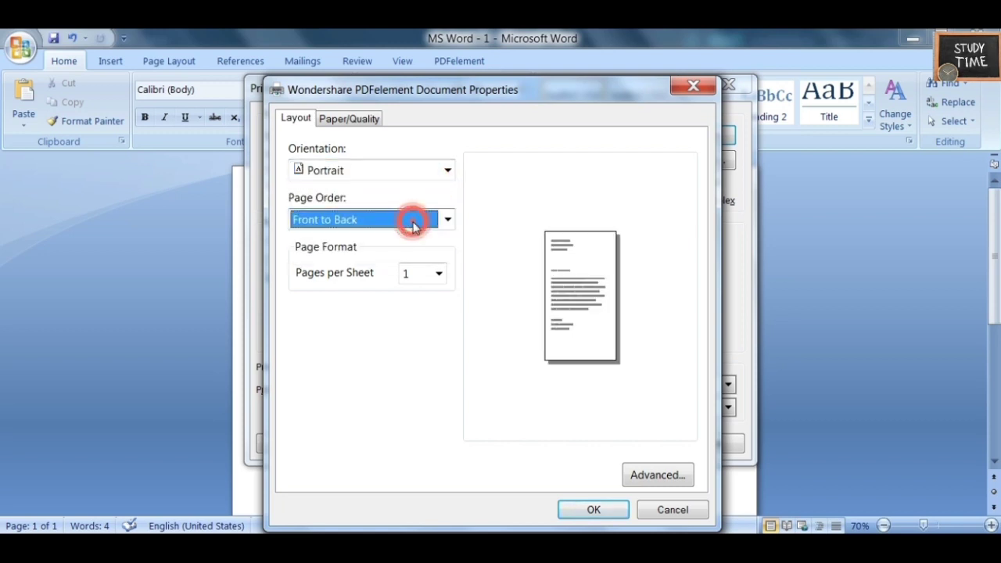
click(427, 275)
click(437, 274)
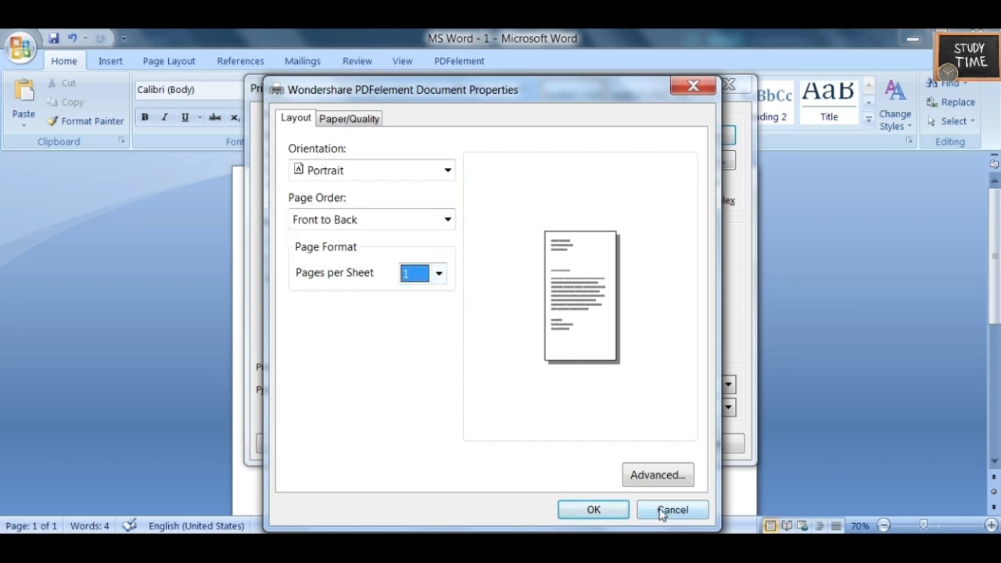
click(376, 117)
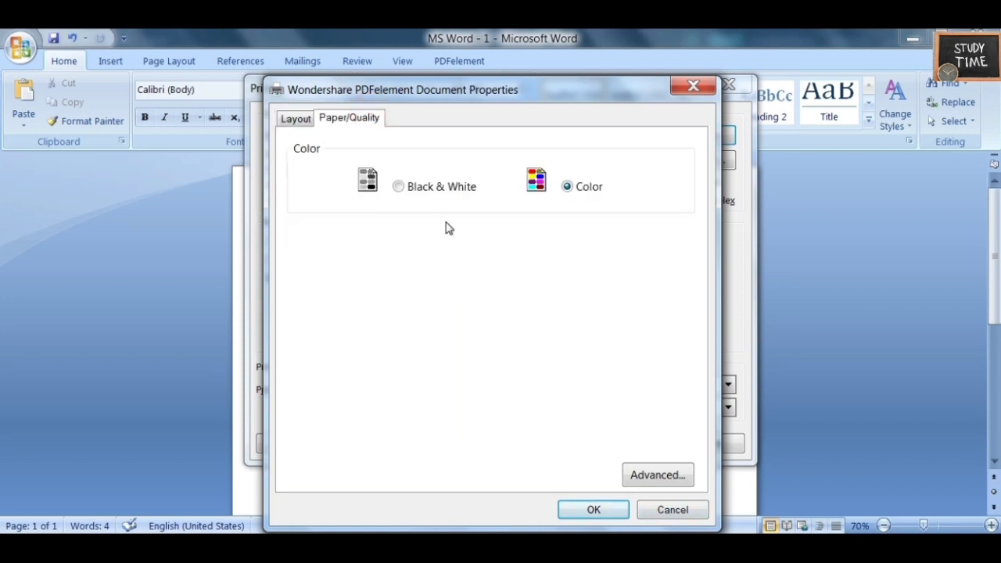
click(609, 514)
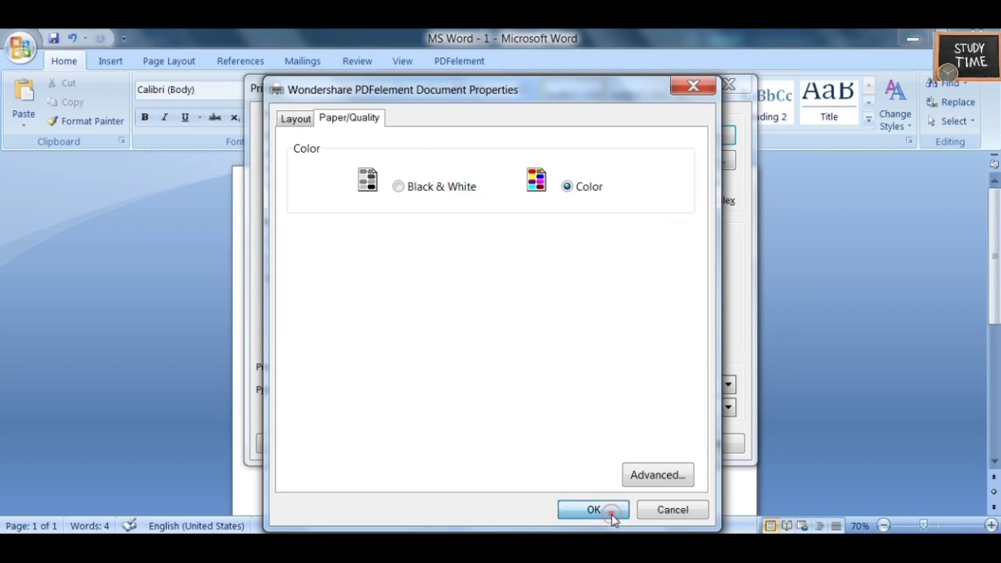
click(694, 444)
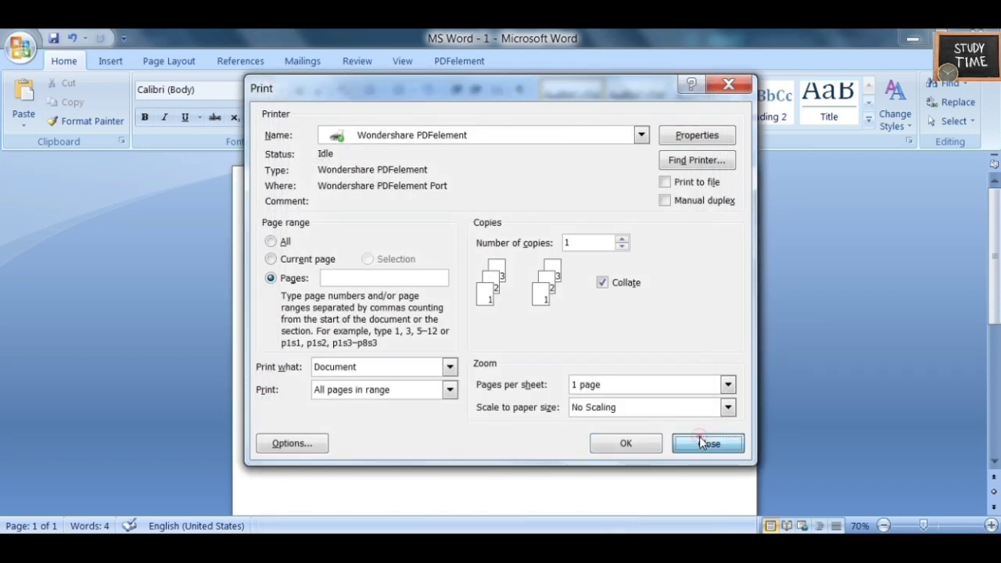
Step: View the Prepare and Send submenus, then close MS Word - 1, leaving blank Document4
click(7, 36)
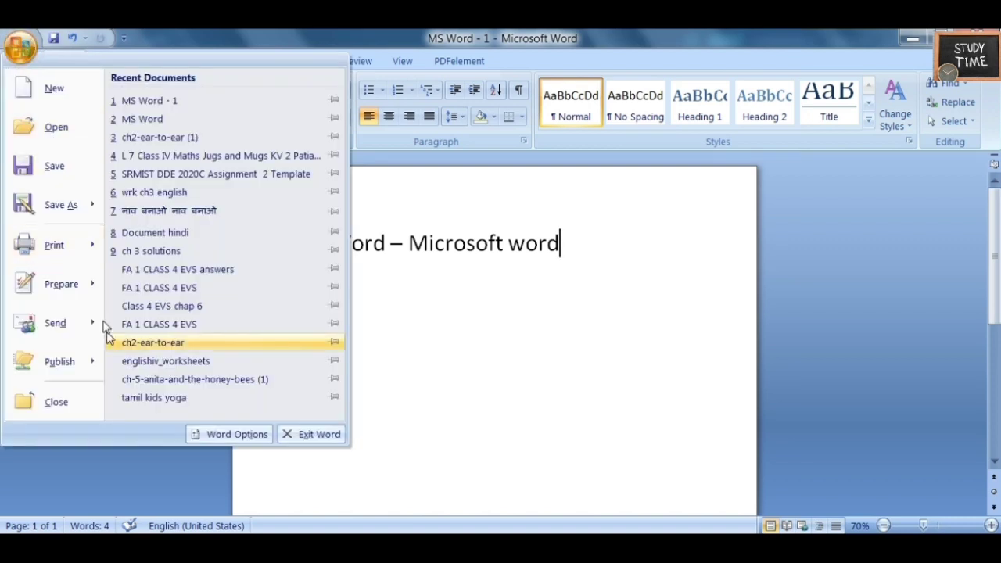
mouse_move(97, 291)
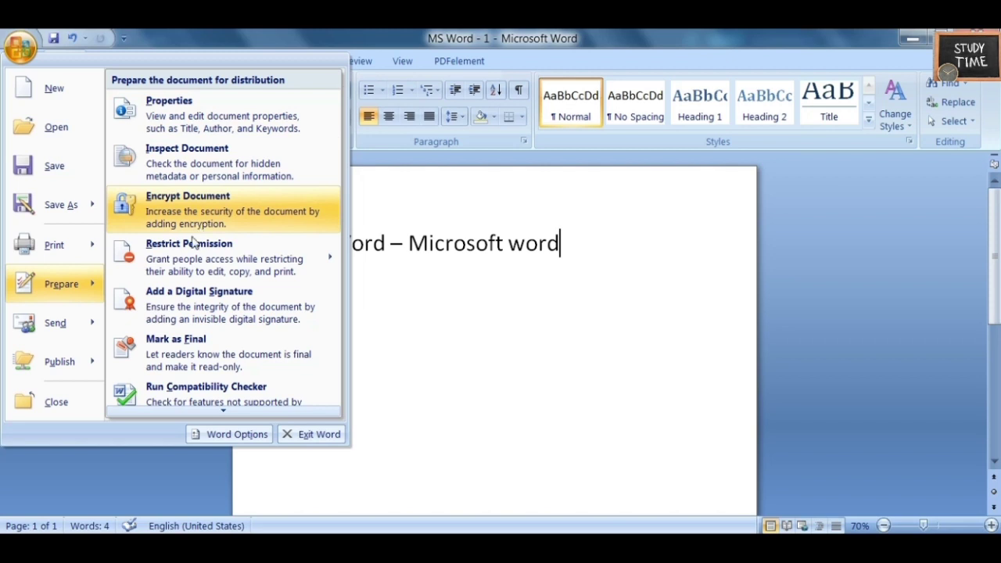
mouse_move(87, 331)
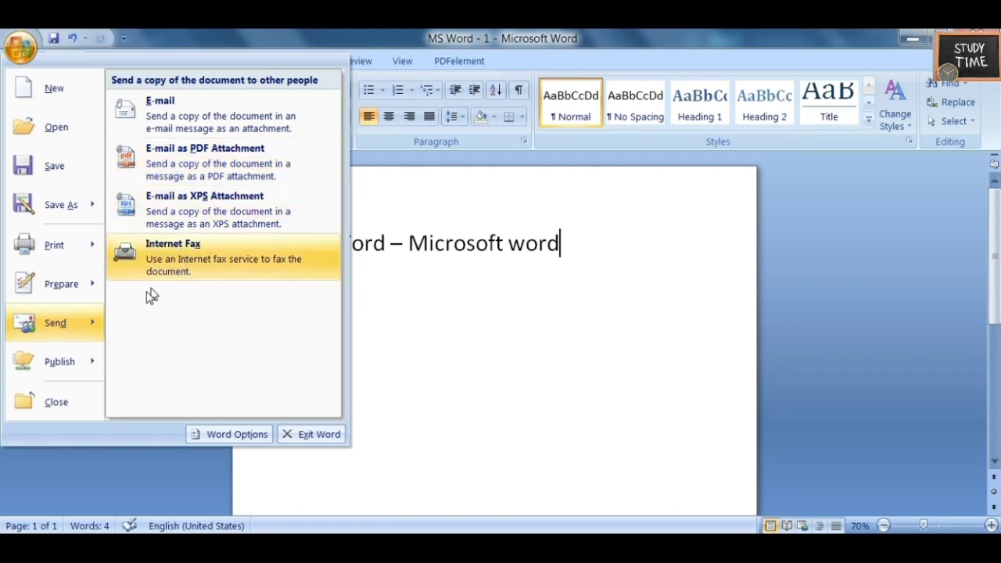
click(59, 403)
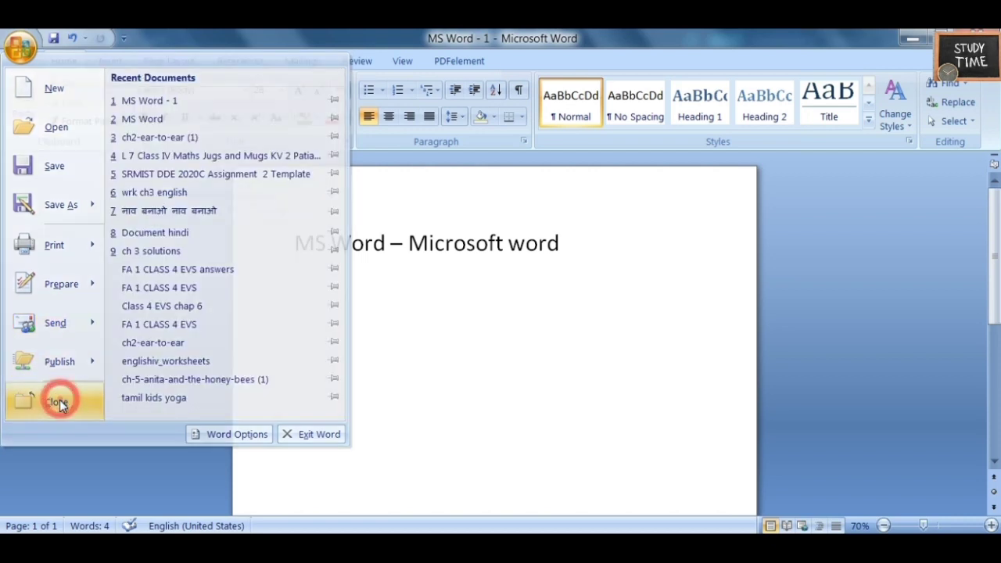
Step: Exit Word, agree to save Document2, then cancel the Save As dialog and return to Home
click(21, 47)
mouse_move(67, 360)
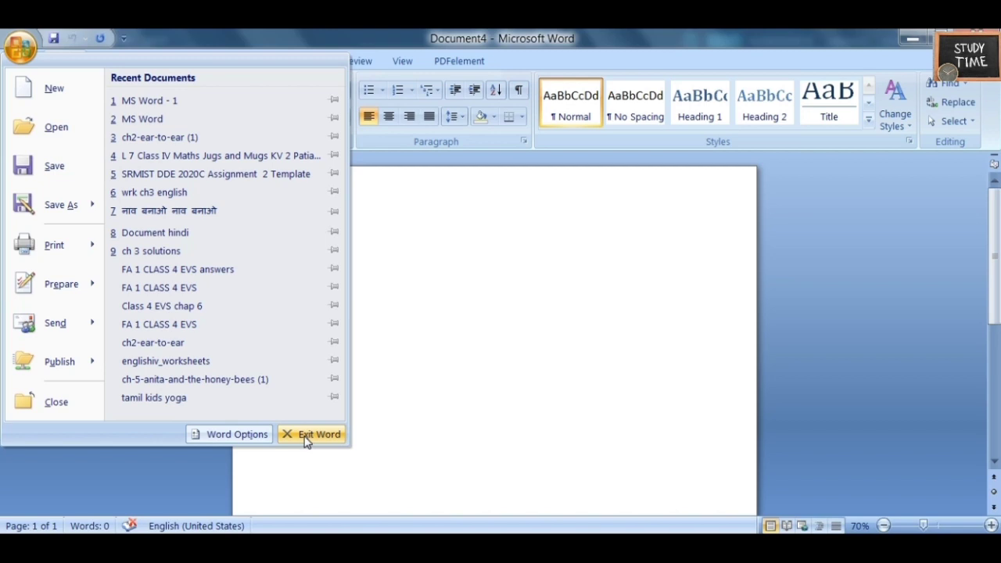
click(307, 436)
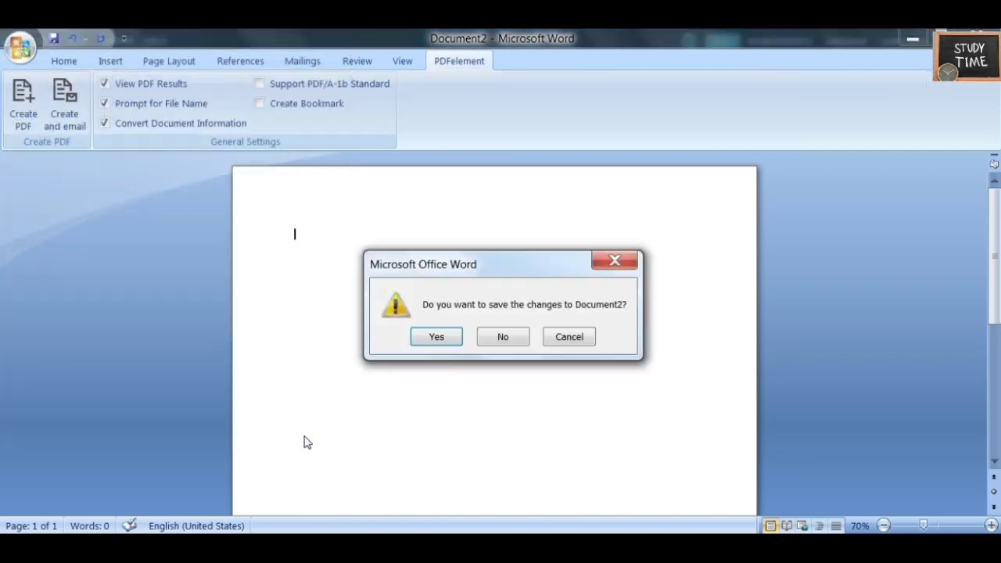
click(448, 343)
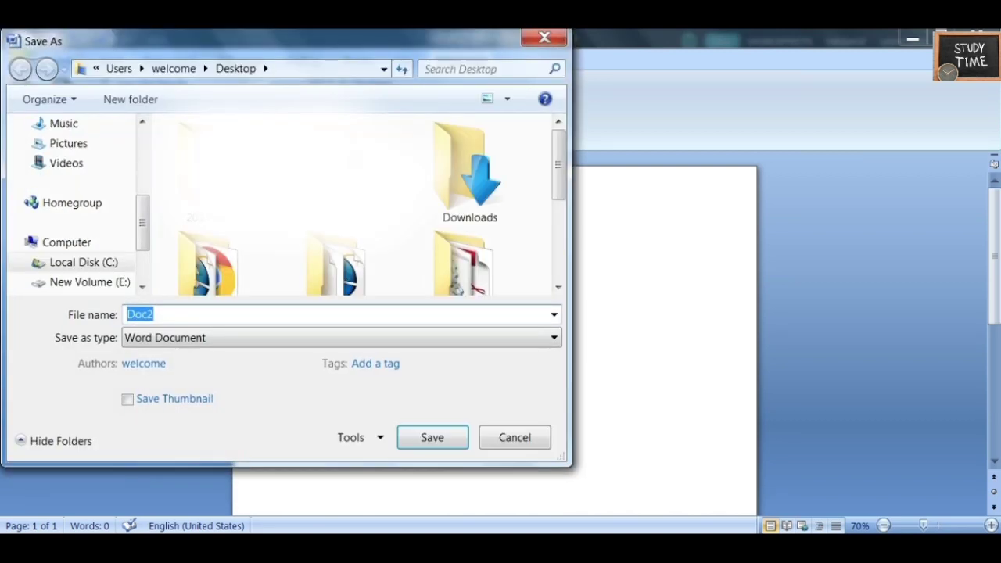
click(545, 37)
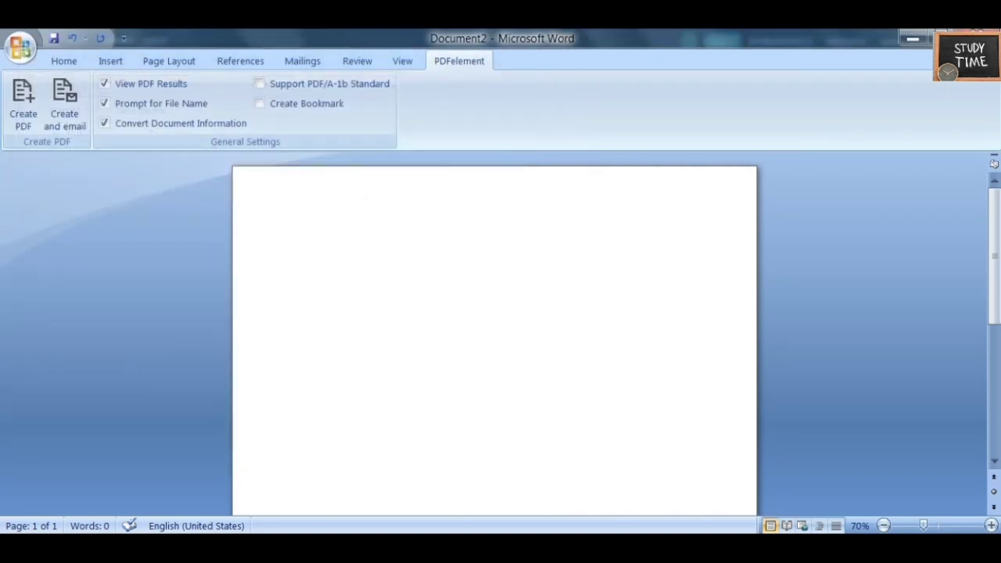
click(67, 62)
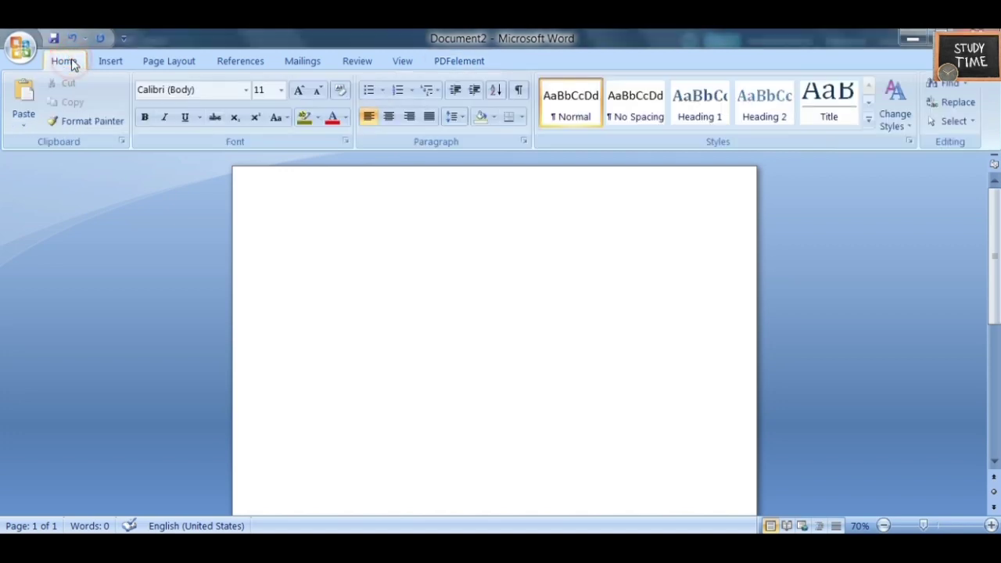
Step: Try Full Screen Reading, return to Print Layout, then switch to Web Layout view
click(403, 62)
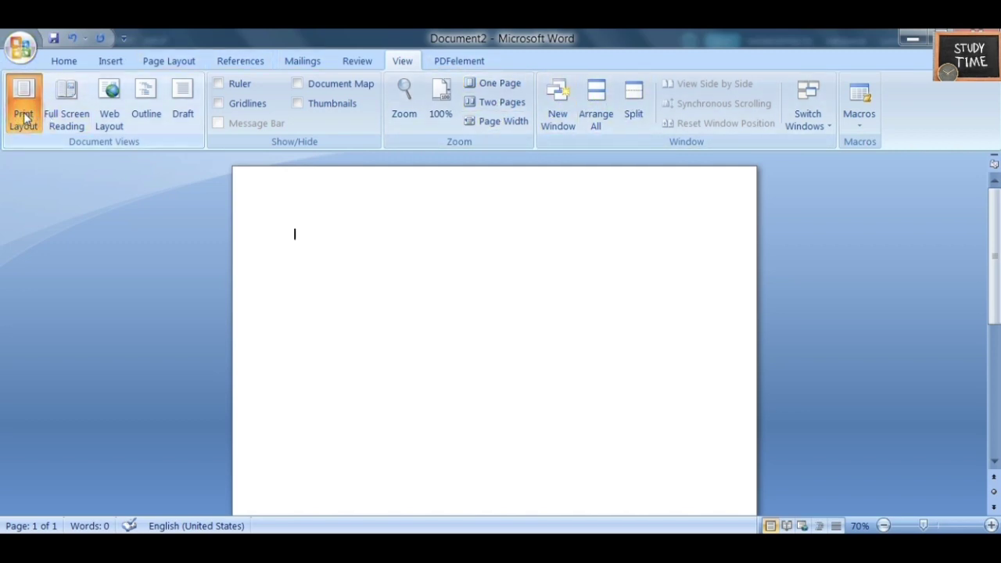
click(67, 125)
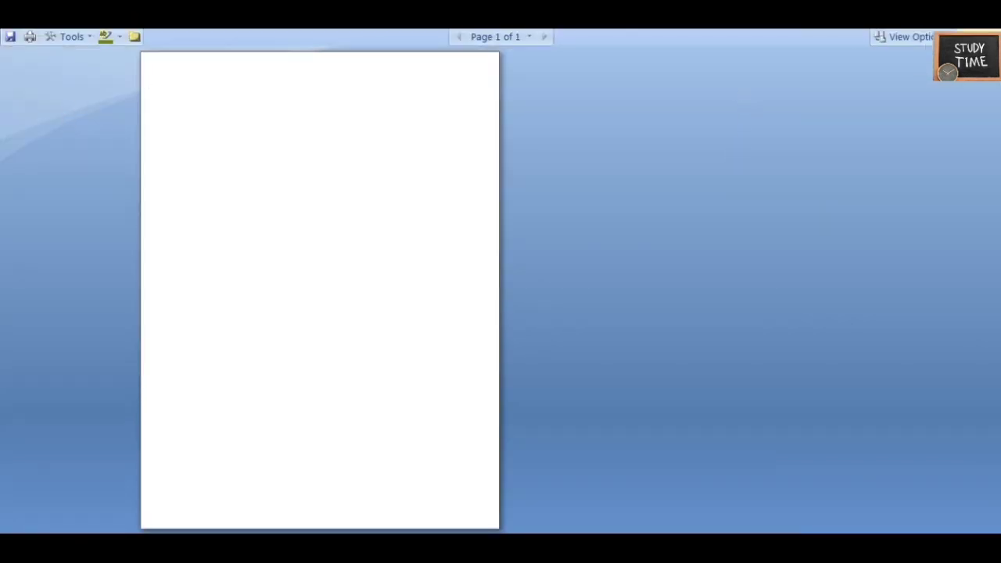
click(967, 37)
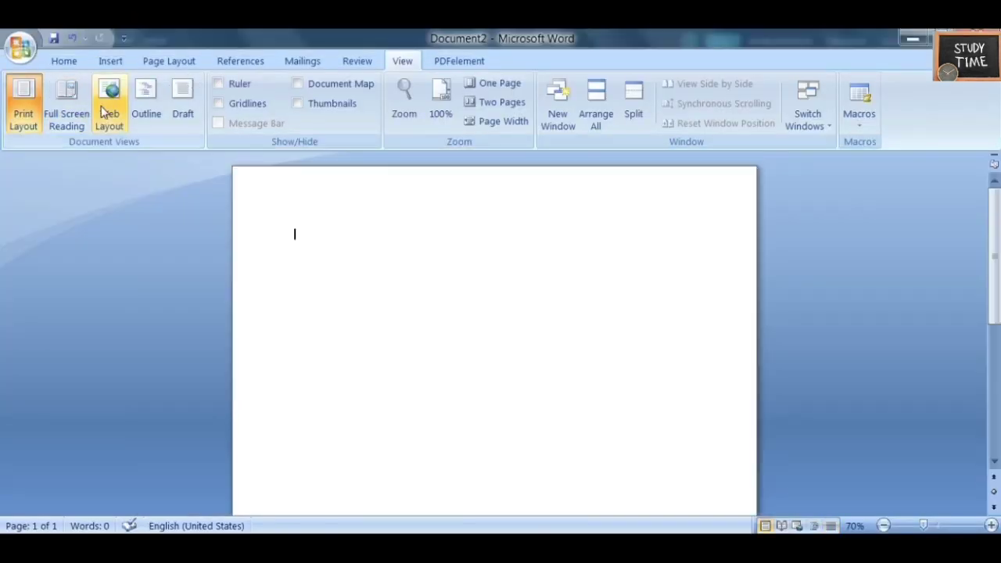
click(110, 113)
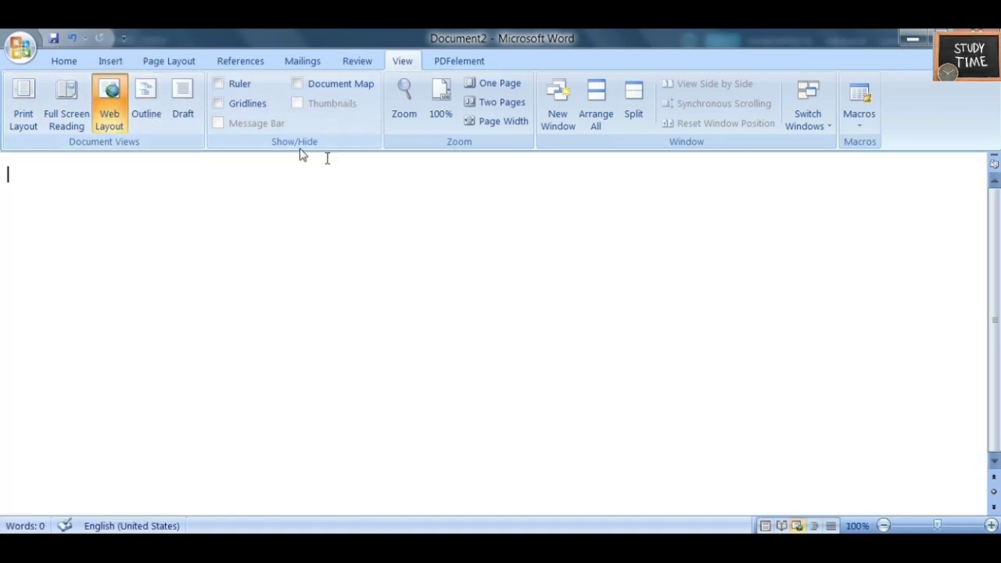
Step: Toggle the ruler and gridlines on and off, leaving both hidden on the blank page
click(216, 85)
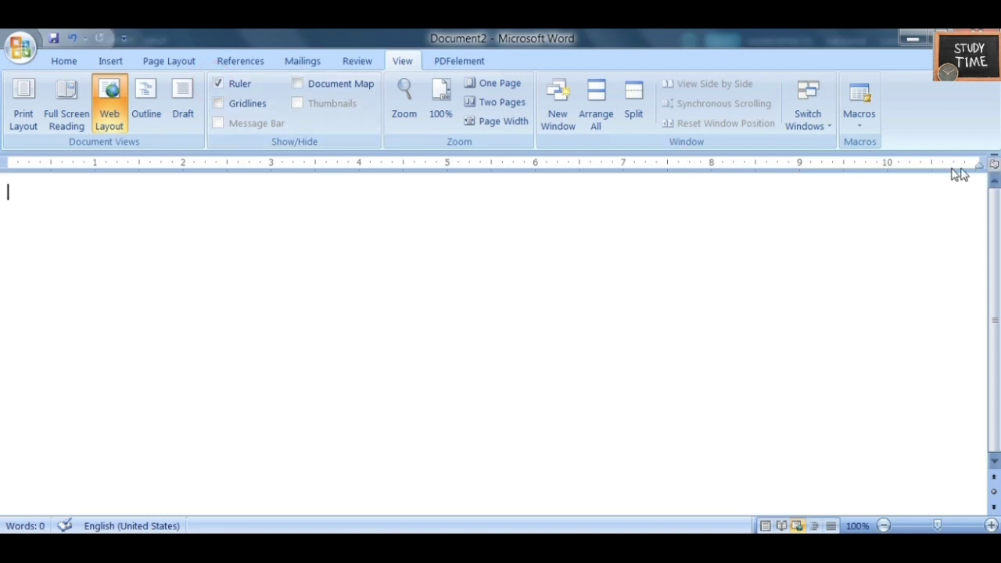
click(995, 165)
click(994, 166)
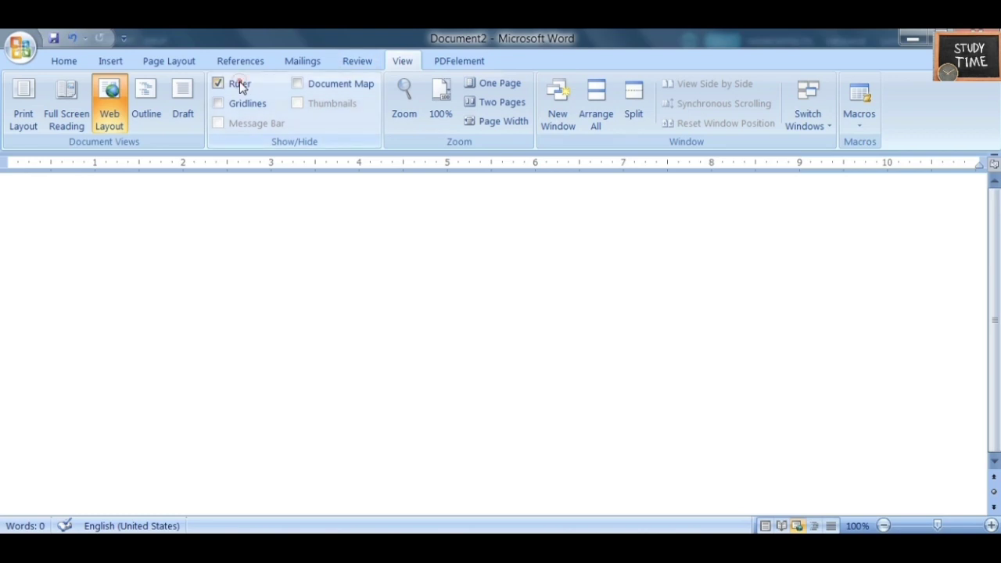
click(240, 84)
click(223, 104)
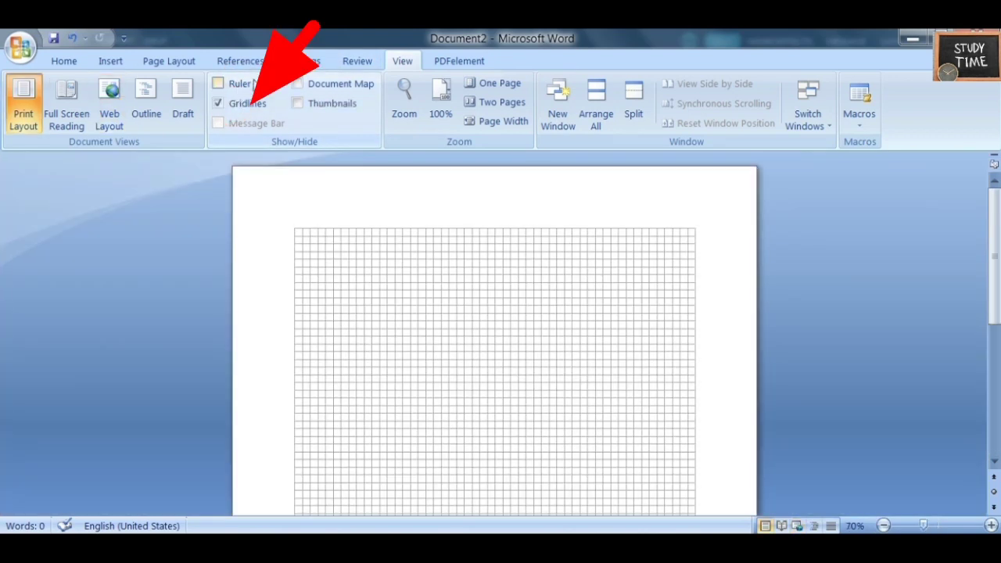
click(222, 105)
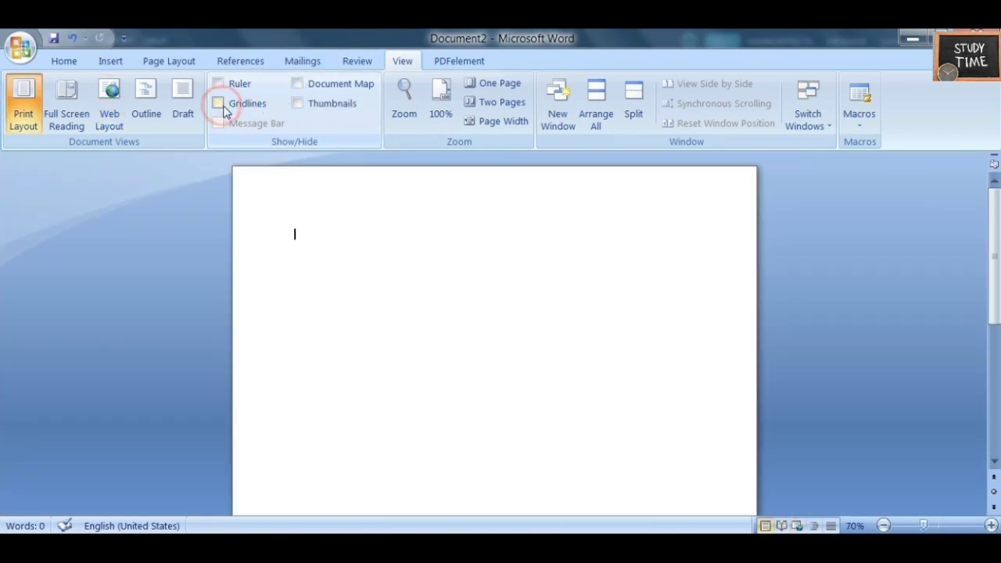
click(356, 242)
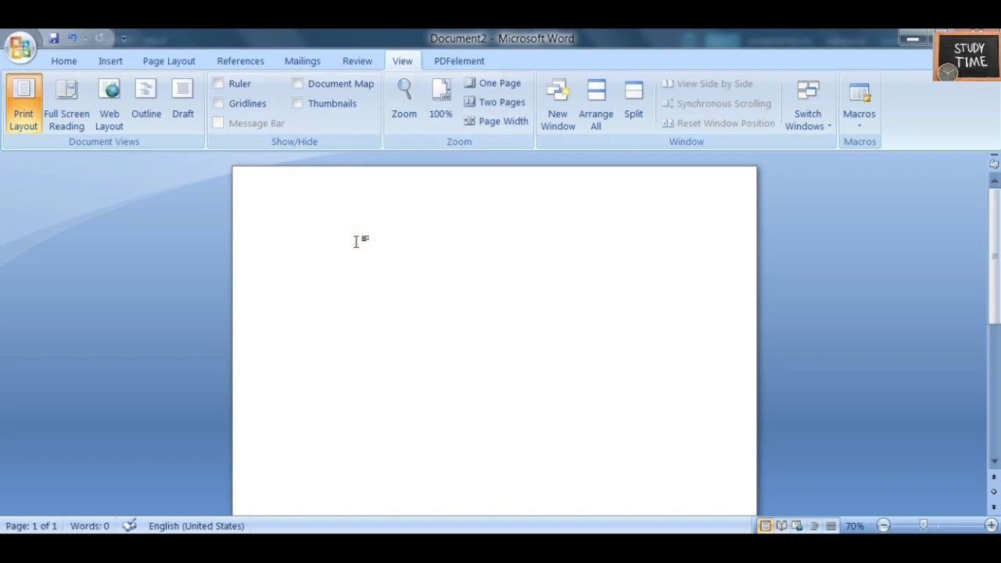
Step: Type 'MS WORD' on the blank page and set the zoom to 100% in the Zoom dialog
text(MS WORD)
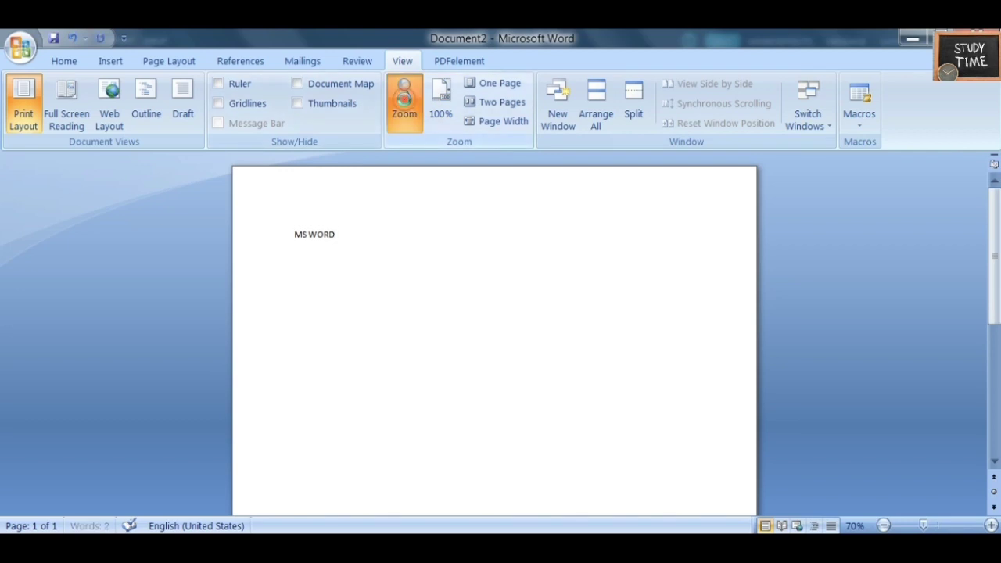
click(404, 98)
click(341, 190)
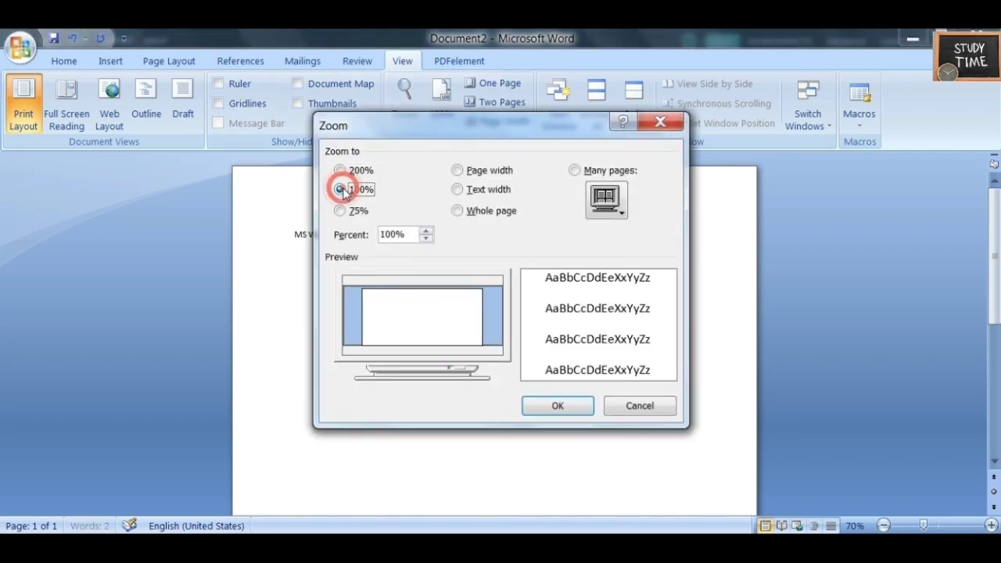
click(556, 405)
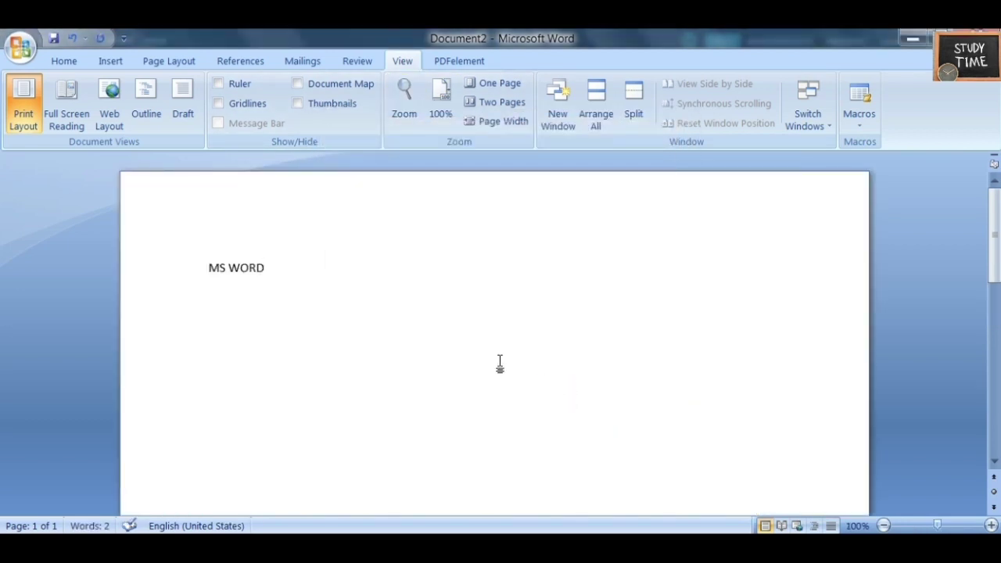
Step: Select the text, set the zoom to 200%, then deselect it
key(ctrl+a)
click(417, 109)
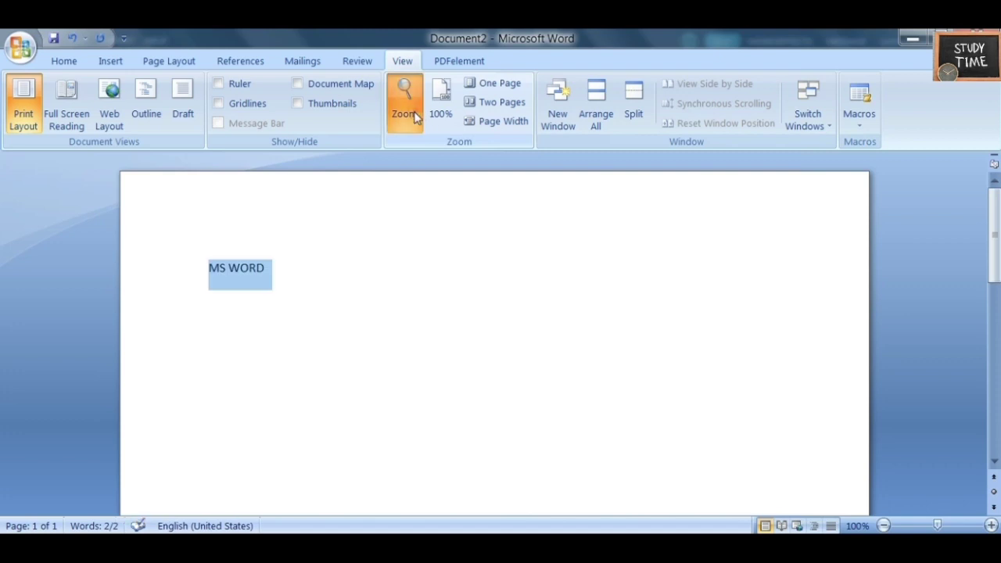
click(357, 170)
click(570, 407)
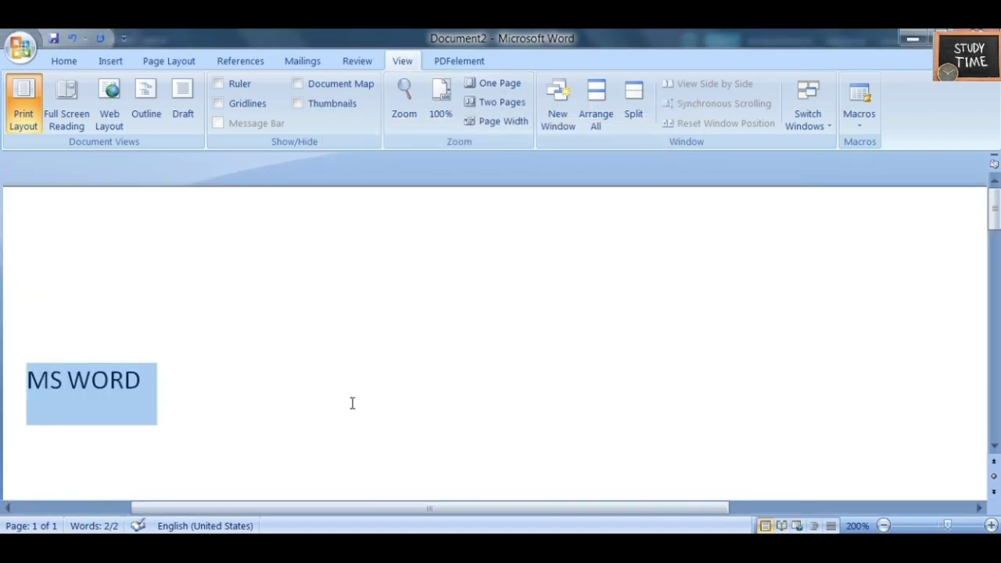
drag(994, 208, 993, 224)
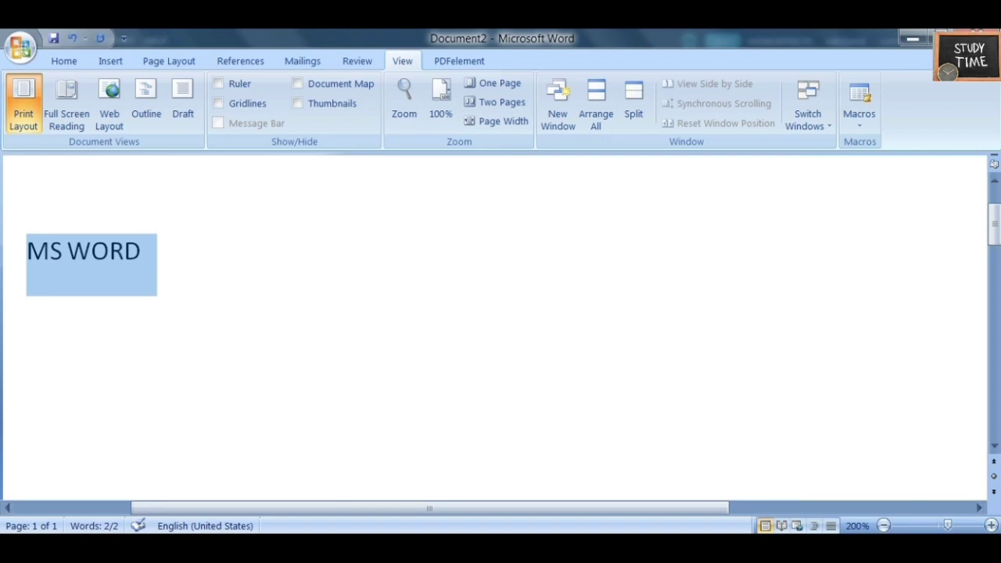
click(910, 496)
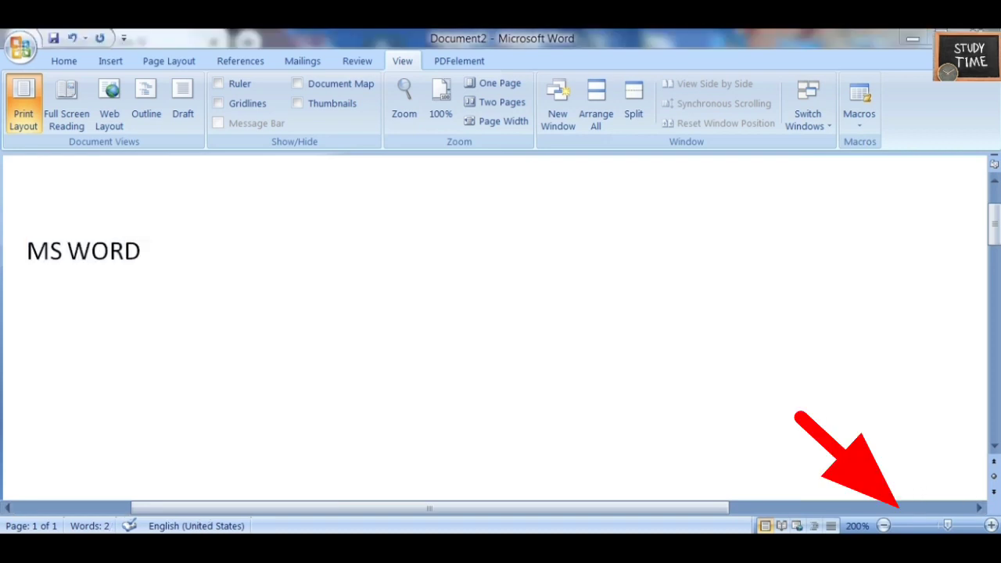
Step: Use the status-bar zoom buttons to zoom out toward 130%, then in to 210%
click(885, 526)
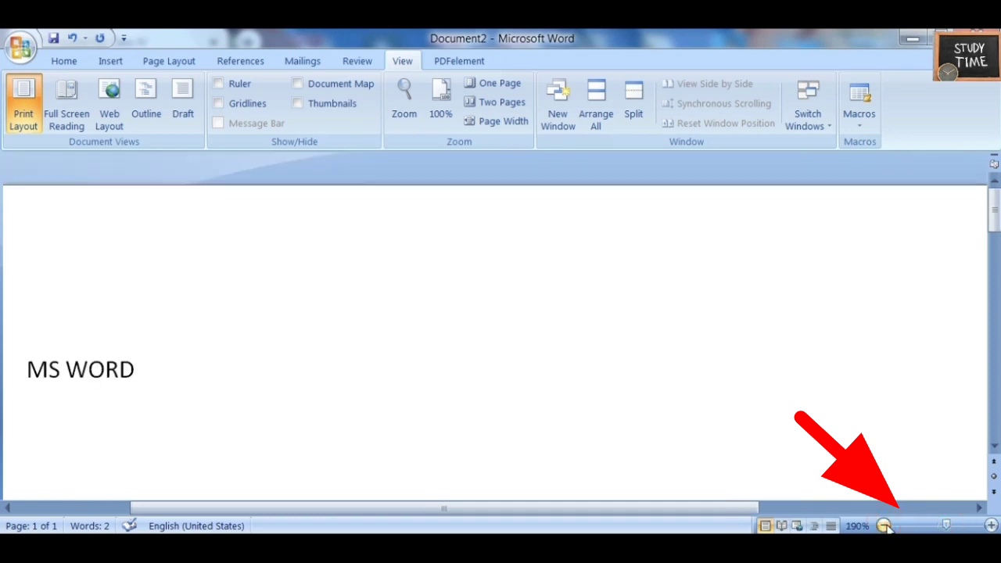
click(885, 526)
click(884, 525)
click(885, 526)
click(884, 526)
click(885, 526)
click(885, 526)
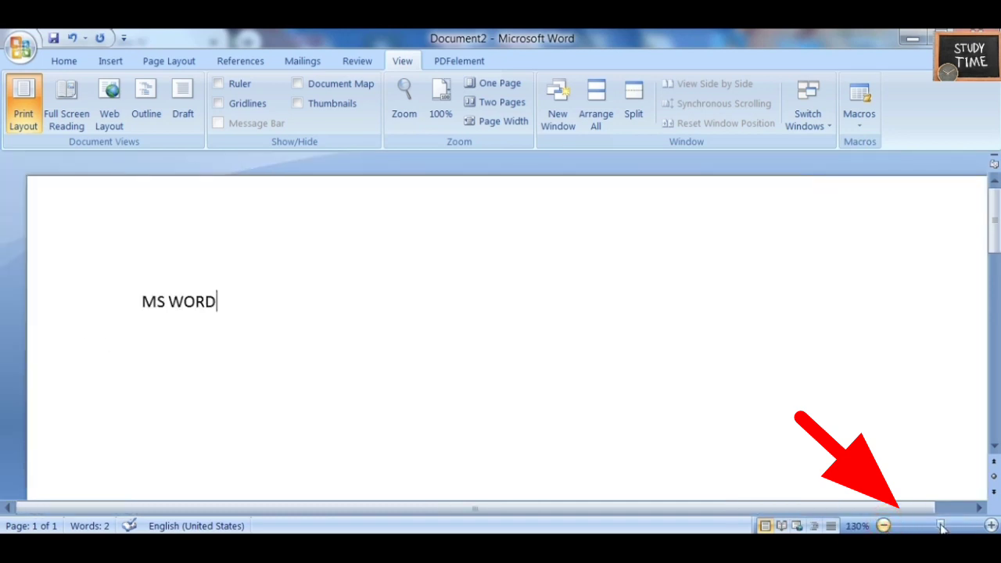
click(992, 526)
click(991, 526)
click(991, 526)
click(992, 526)
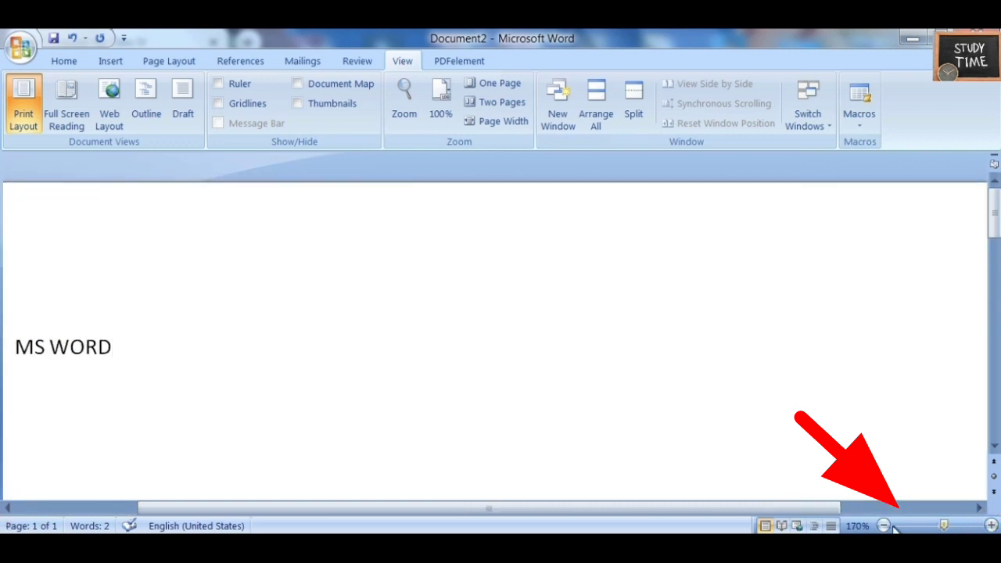
click(991, 526)
click(991, 526)
click(991, 526)
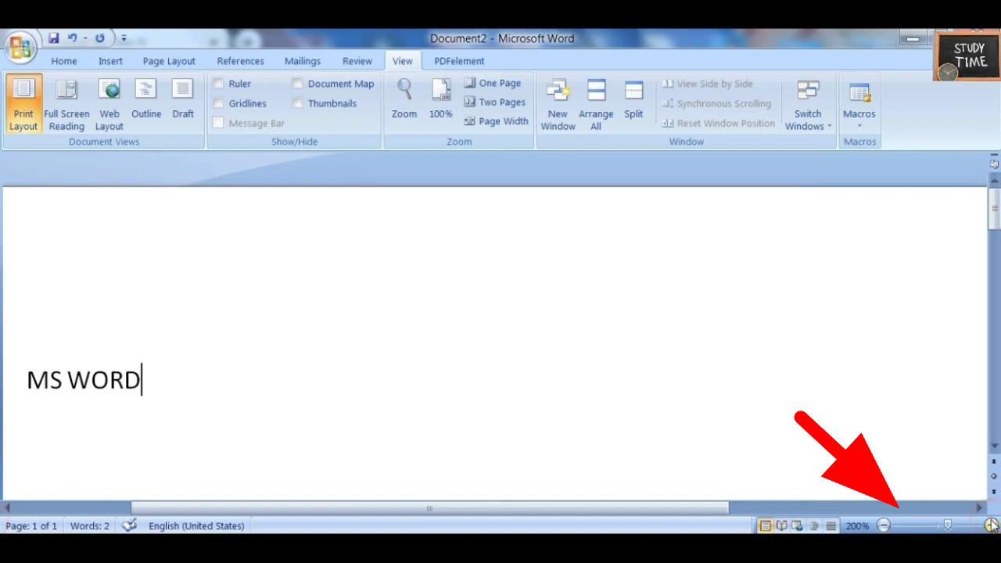
click(991, 525)
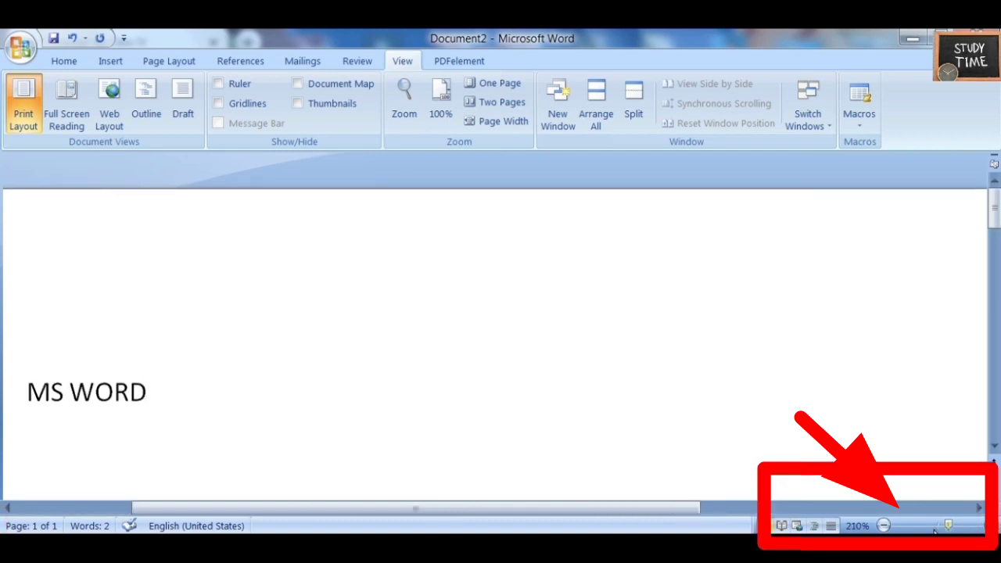
Step: Zoom out step by step with the status-bar button back to 100%
click(885, 526)
click(885, 526)
click(885, 526)
click(885, 525)
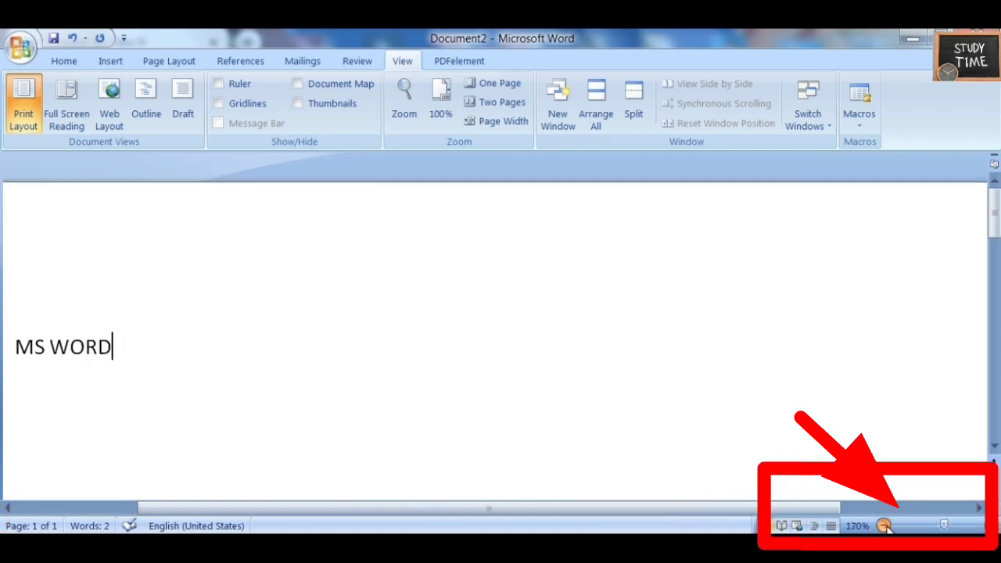
click(885, 526)
click(885, 525)
click(885, 525)
click(885, 526)
click(885, 526)
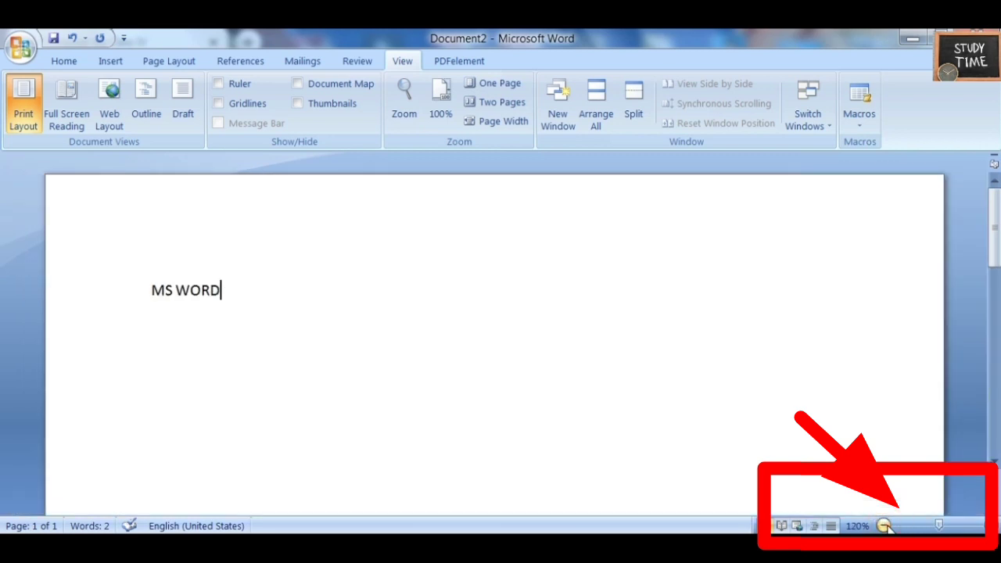
click(885, 526)
click(885, 526)
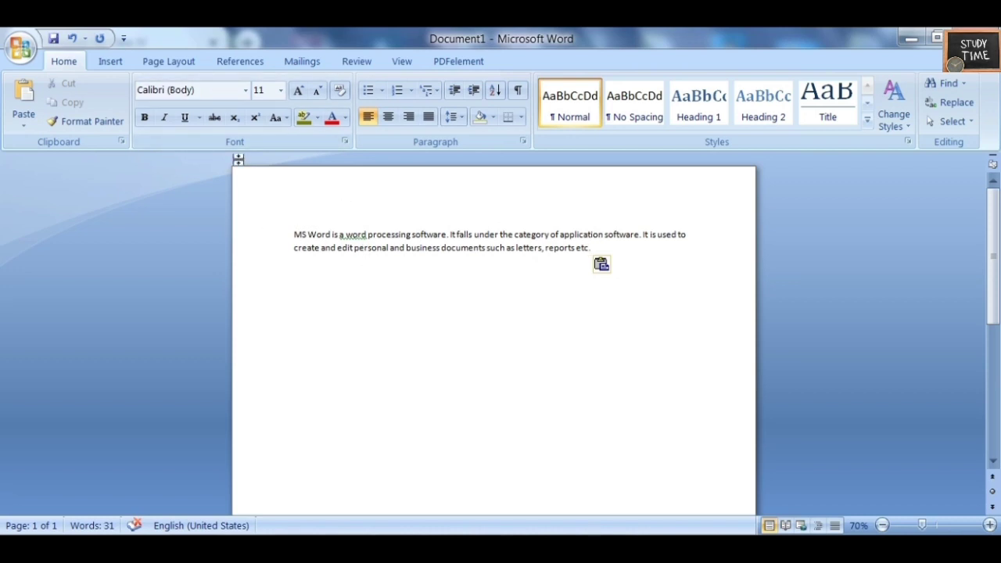
Step: Select the whole paragraph and change its font to Arial Black
click(250, 94)
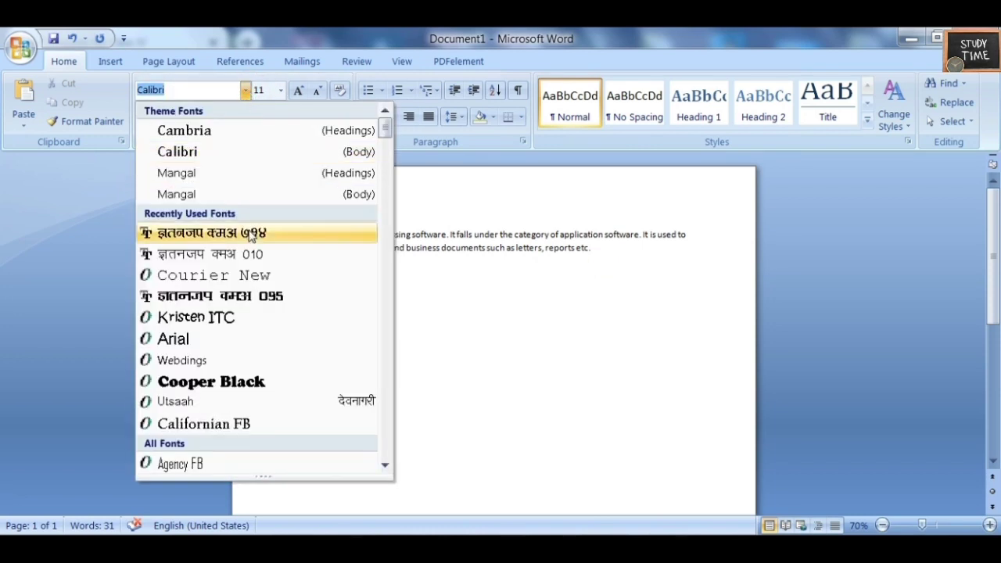
click(530, 273)
key(ctrl+a)
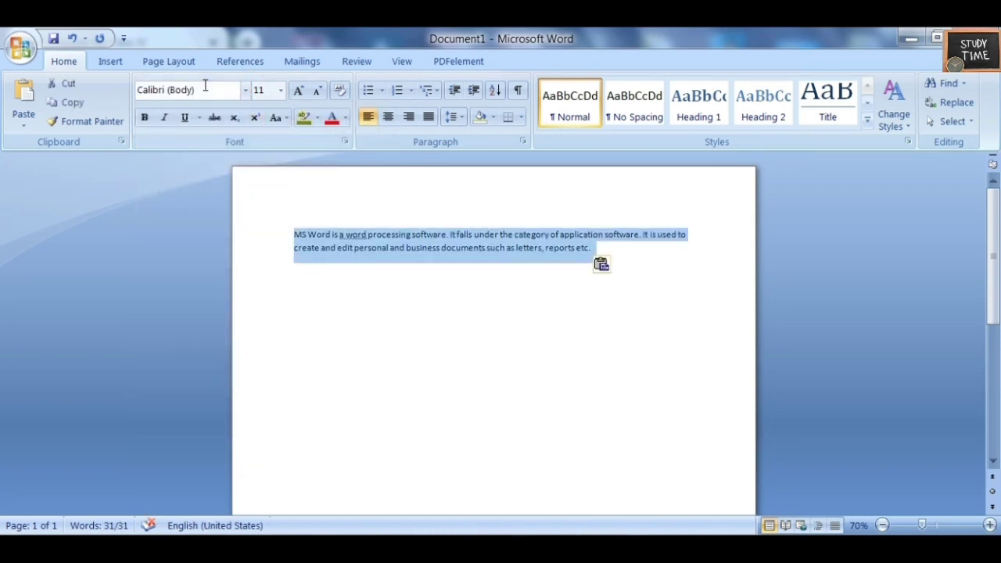
click(244, 91)
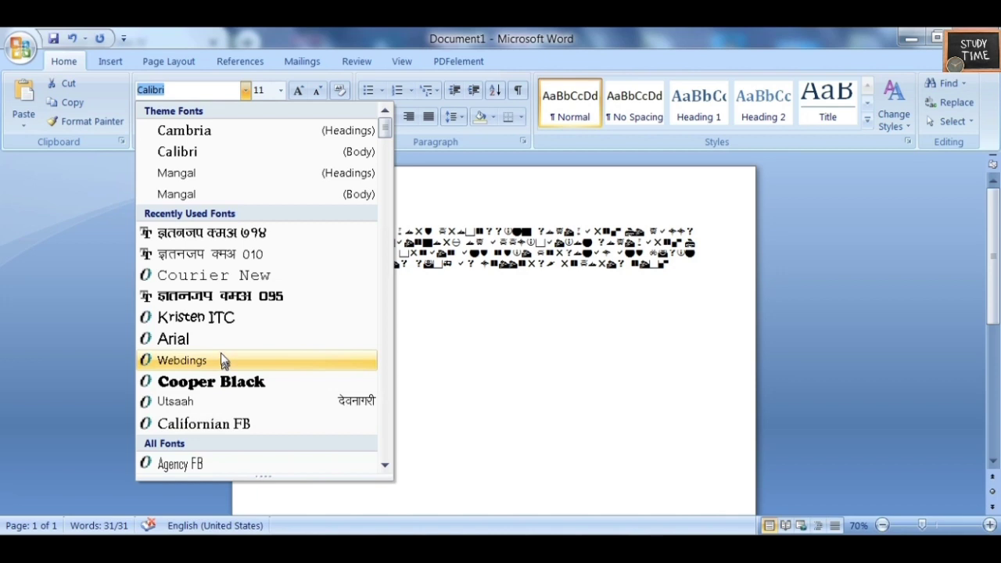
drag(385, 130, 384, 154)
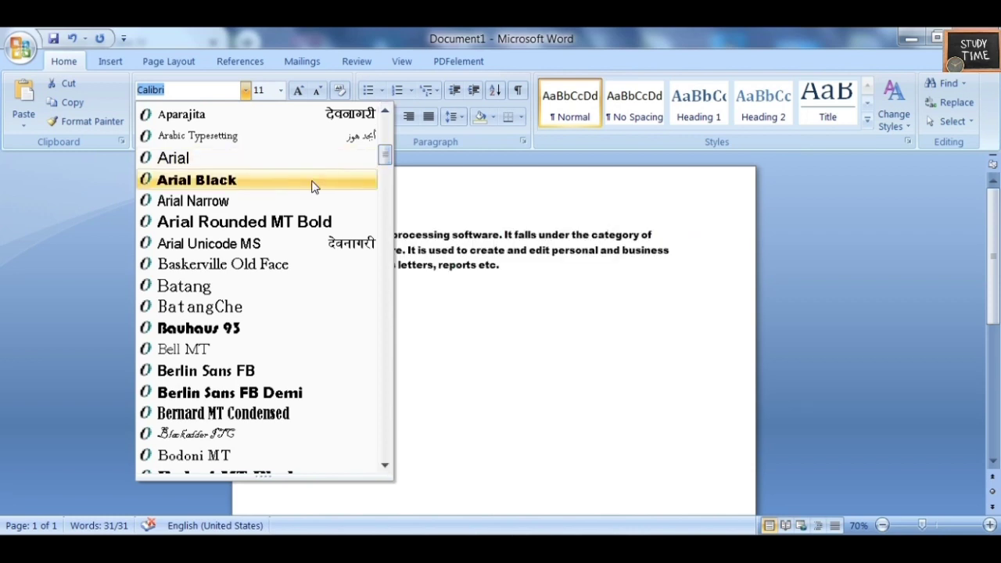
click(308, 179)
Step: Set the paragraph's font size to 26 and make it bold
click(280, 90)
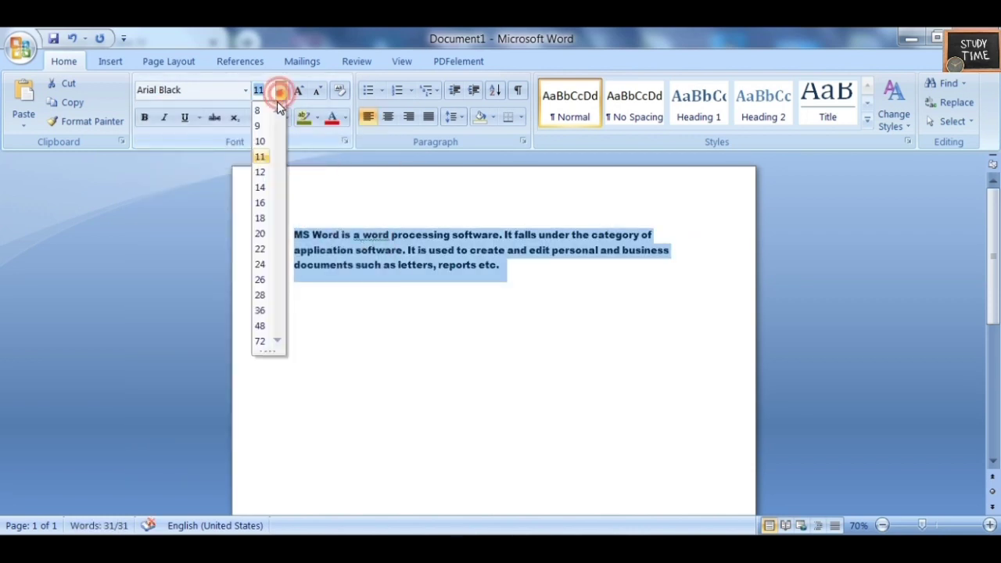
click(260, 281)
click(258, 284)
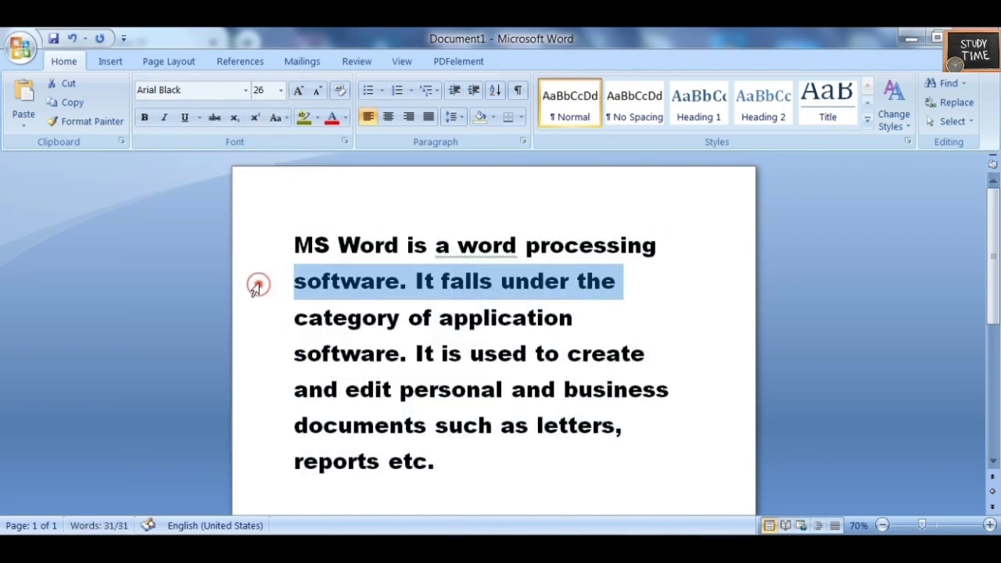
click(145, 119)
click(432, 353)
key(ctrl+a)
click(146, 119)
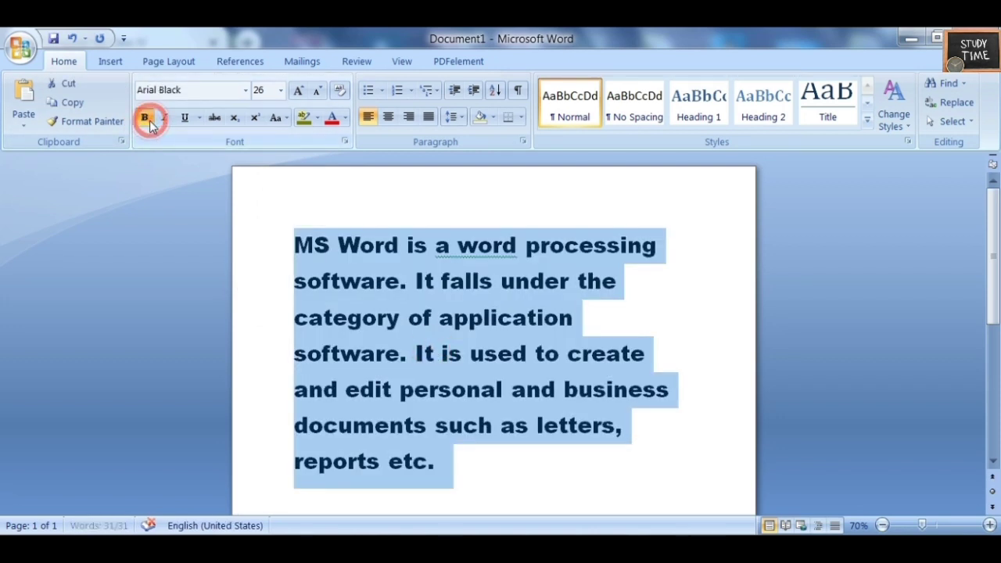
click(146, 120)
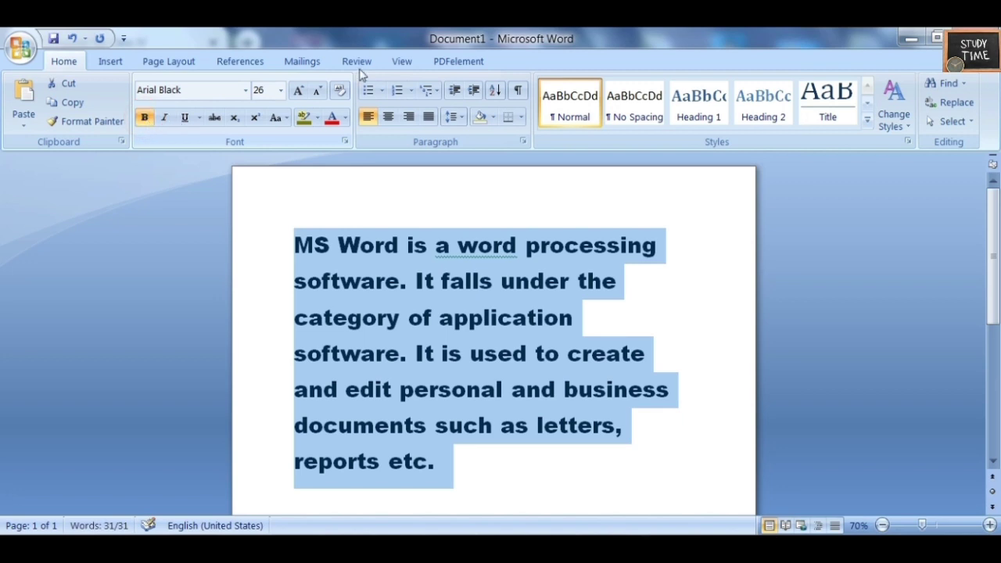
Step: Switch the paragraph to Arial without bold, and make it italic, underlined and struck through
click(248, 91)
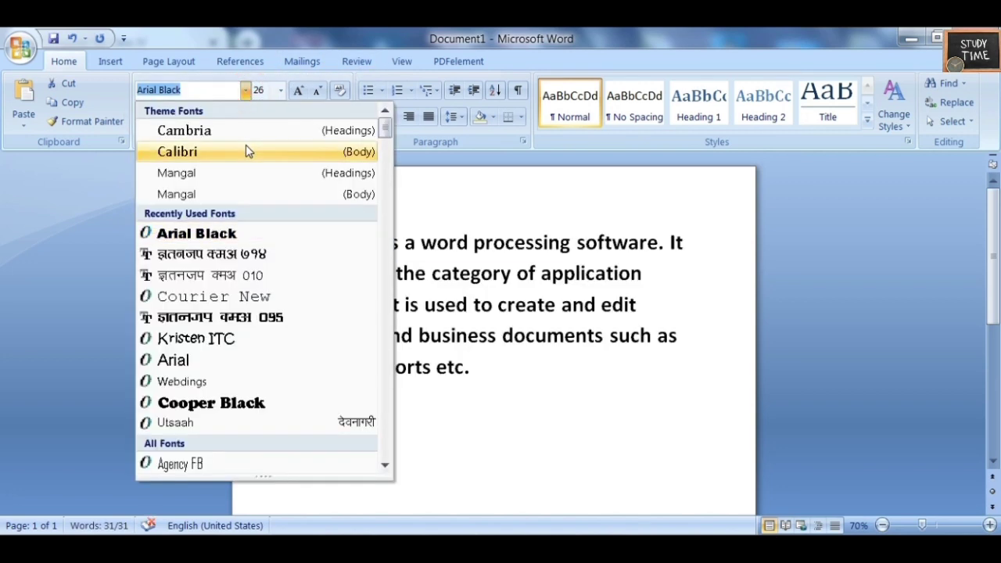
click(206, 361)
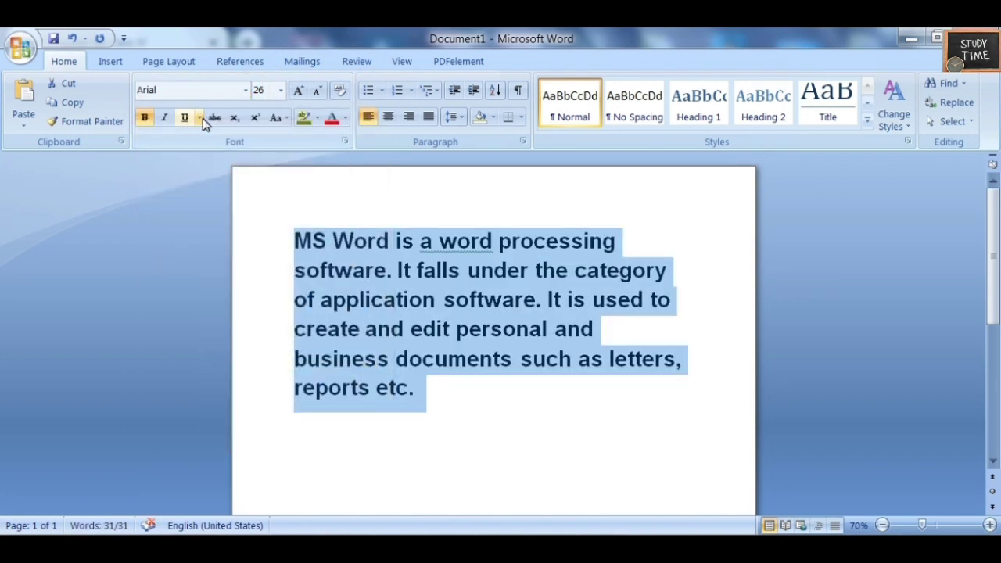
click(144, 118)
click(144, 119)
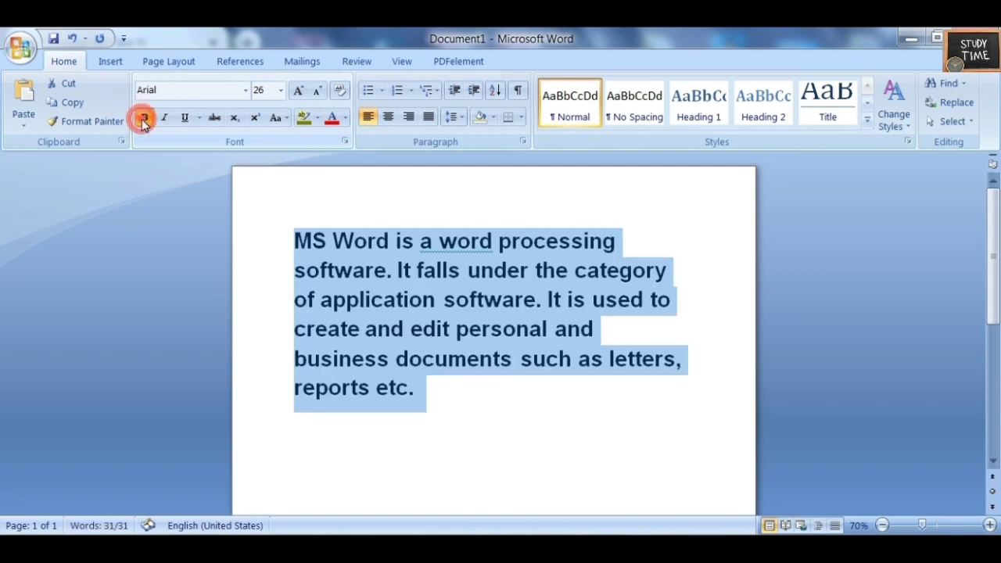
click(144, 119)
click(162, 118)
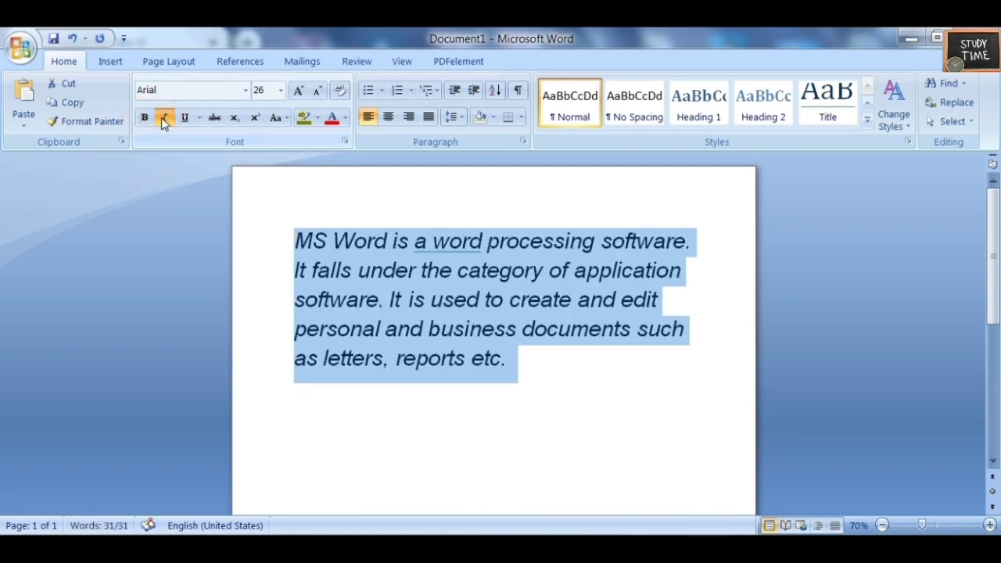
click(182, 120)
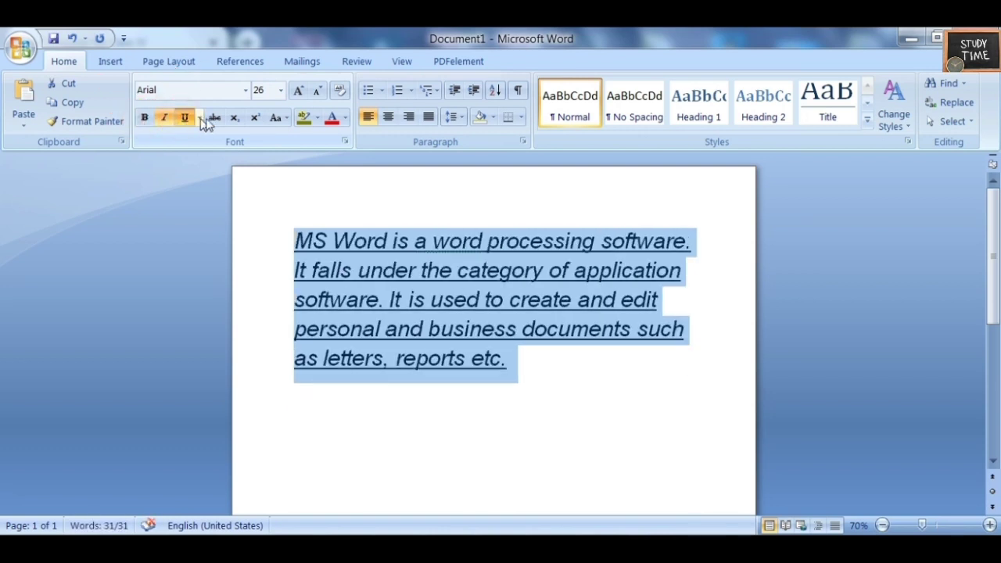
click(214, 119)
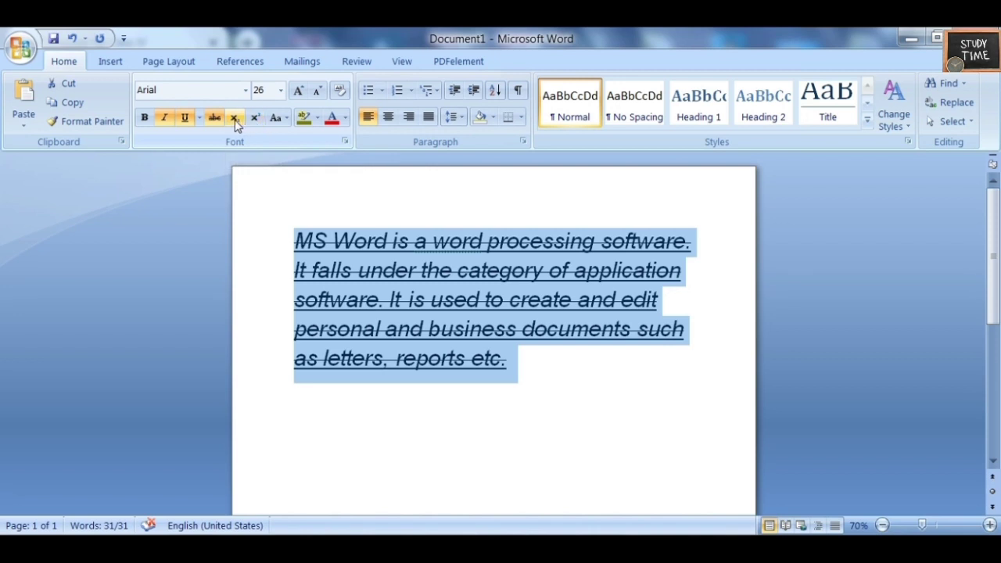
Step: Cycle the paragraph through sentence case, lowercase, UPPERCASE, Capitalize Each Word and tOGGLE cASE
click(277, 118)
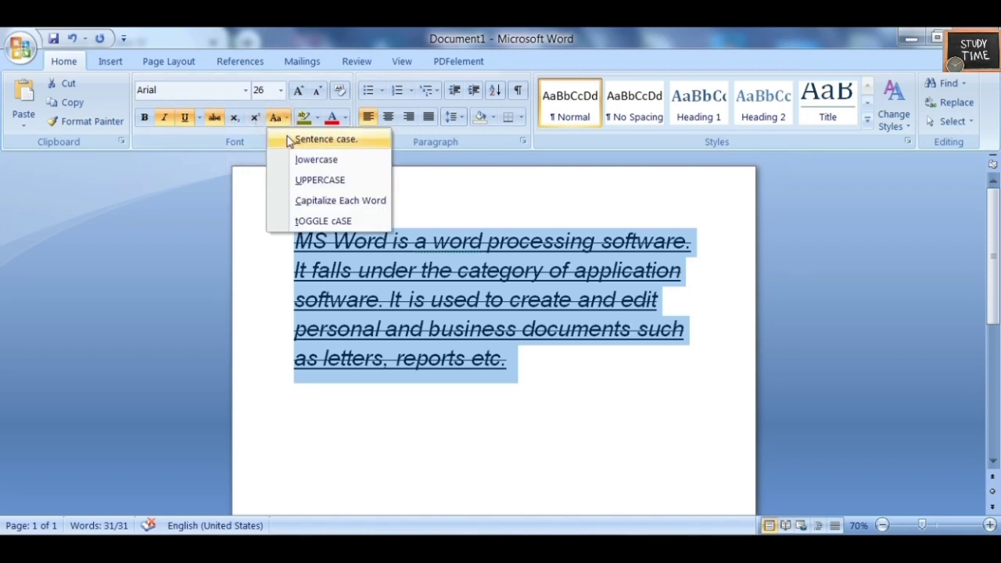
click(289, 140)
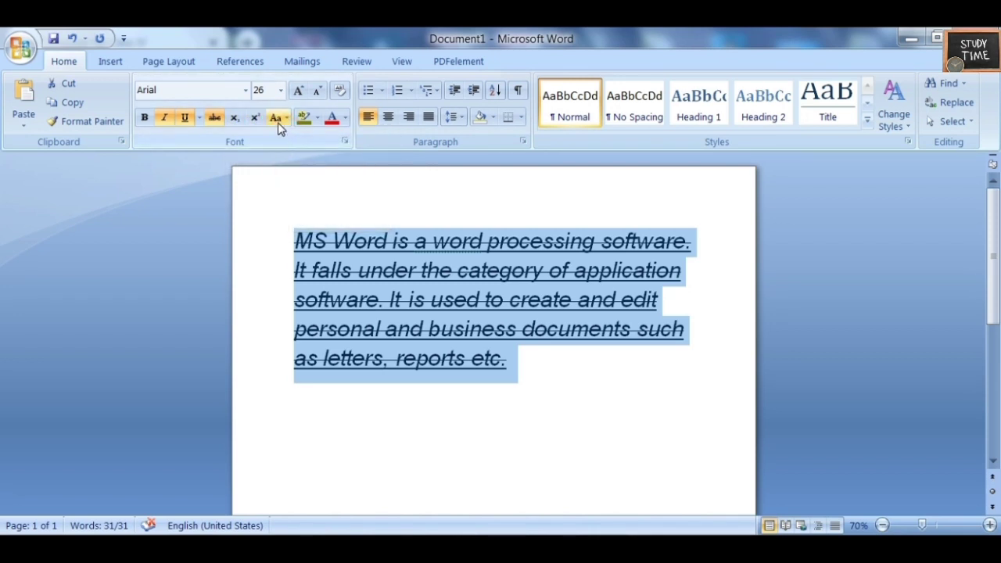
click(278, 123)
click(280, 158)
click(275, 118)
click(281, 179)
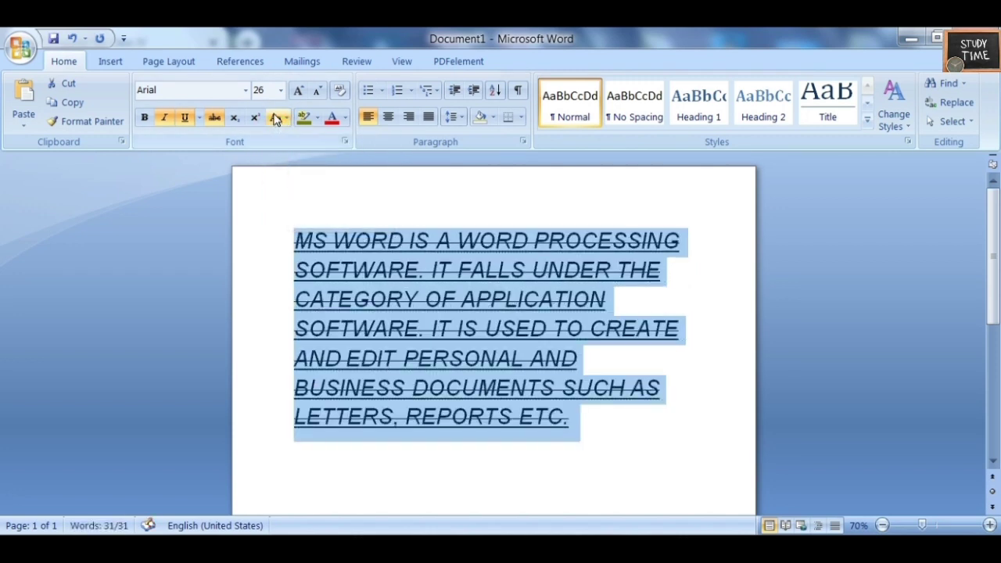
click(276, 118)
click(284, 195)
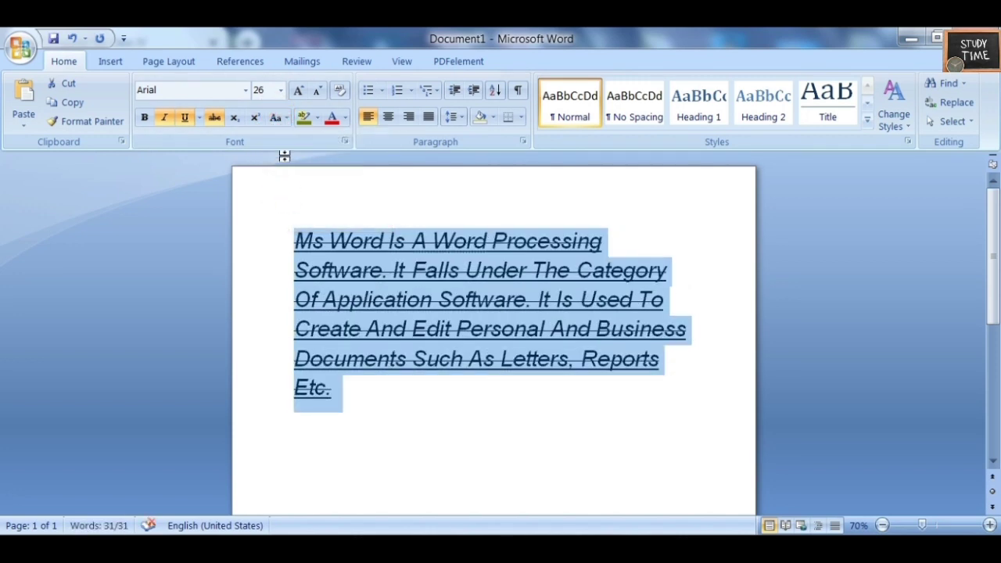
click(278, 118)
click(282, 215)
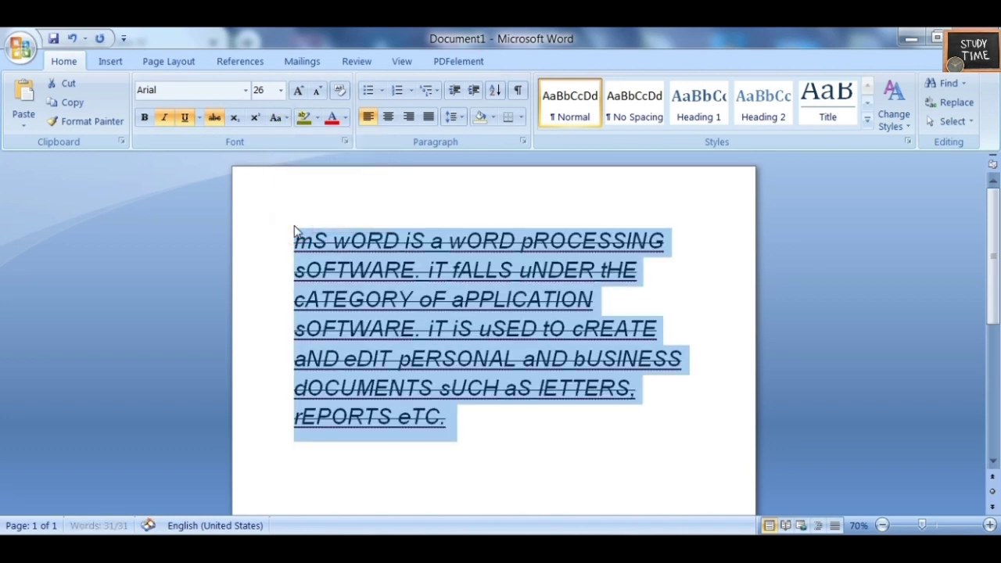
Step: Grow the text to 28 and 36 pt, shrink it back to 26 pt, and reapply sentence case
click(298, 92)
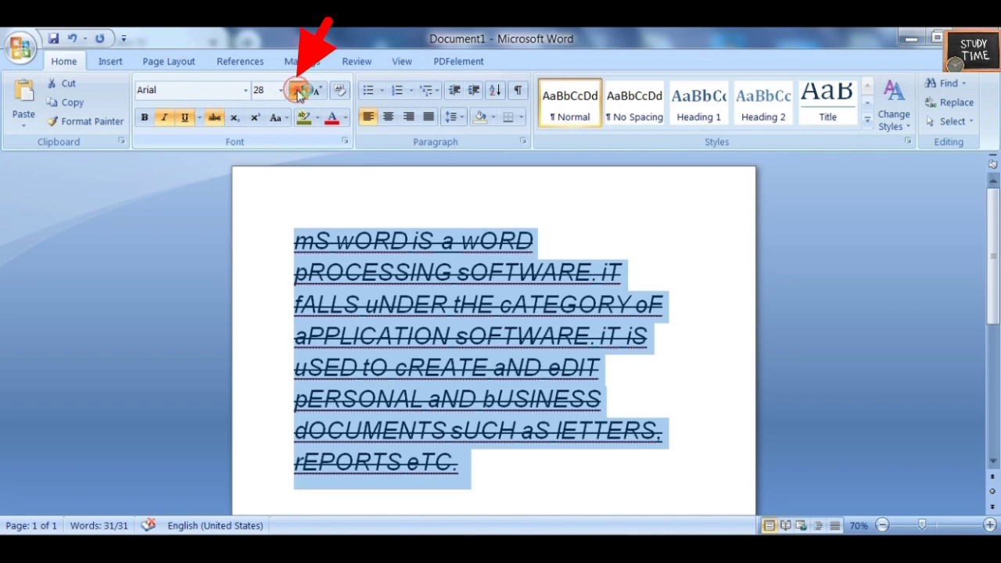
click(298, 92)
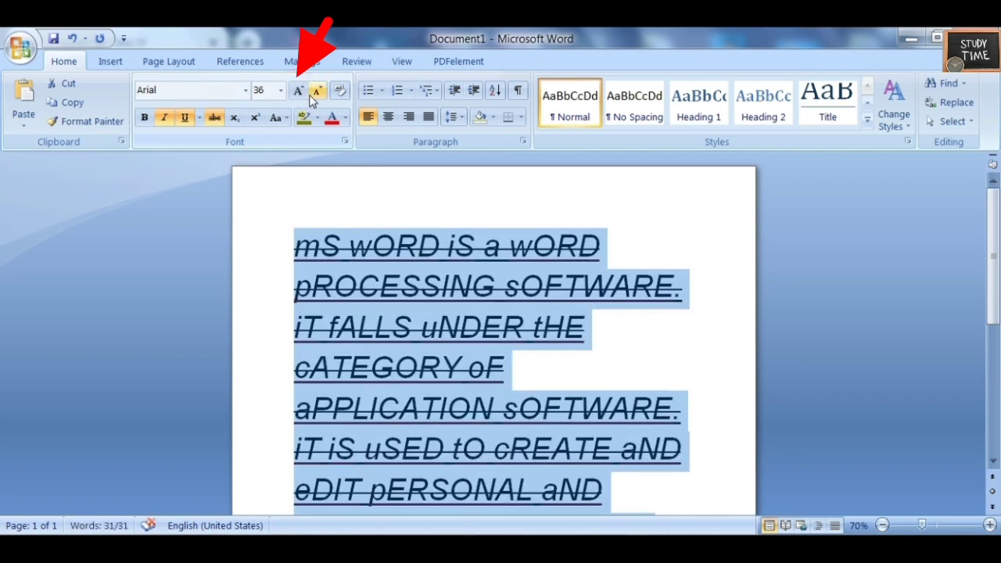
click(316, 91)
click(317, 92)
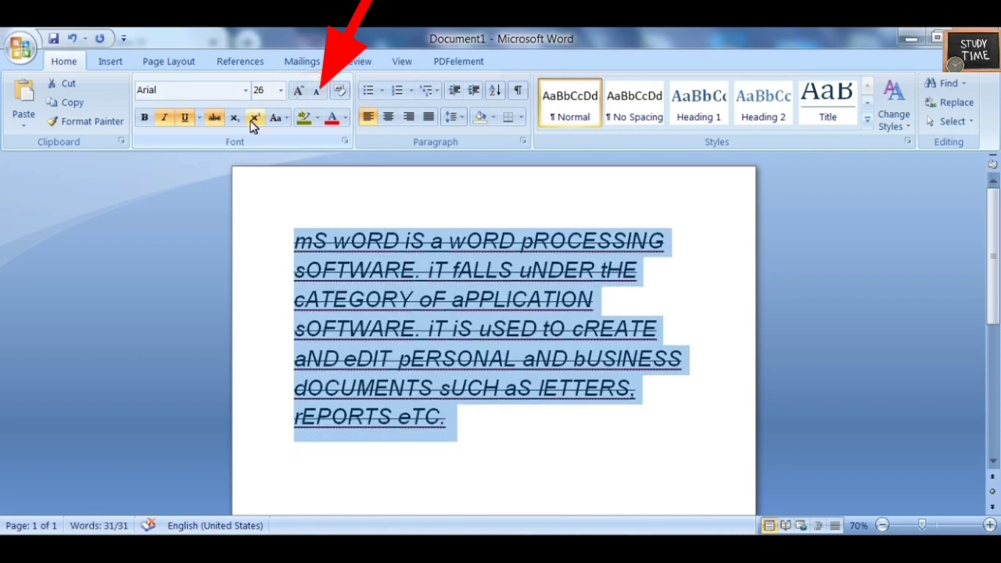
click(281, 118)
click(291, 141)
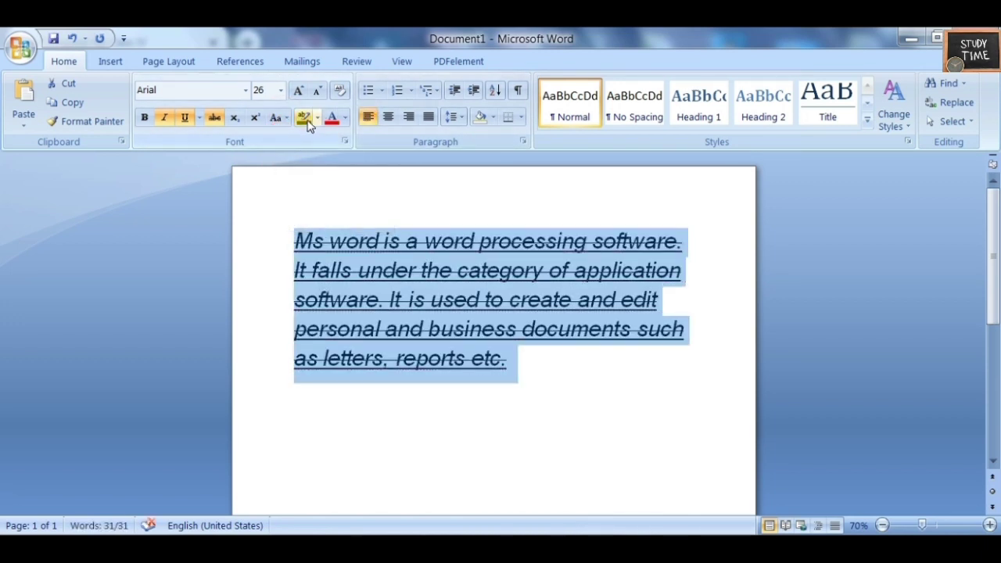
Step: Select the paragraph and remove its strikethrough and underline
click(443, 384)
click(317, 237)
triple_click(317, 237)
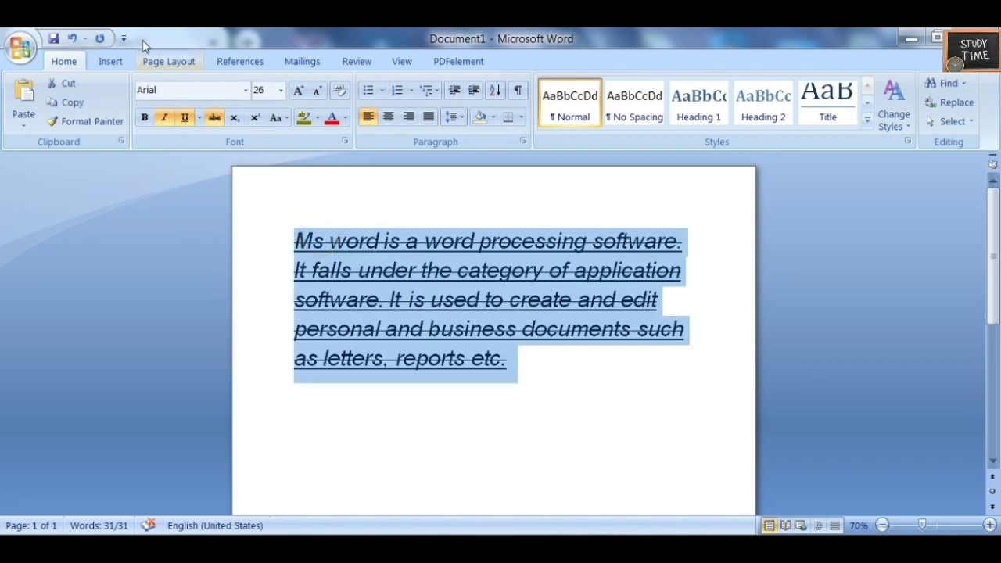
click(214, 118)
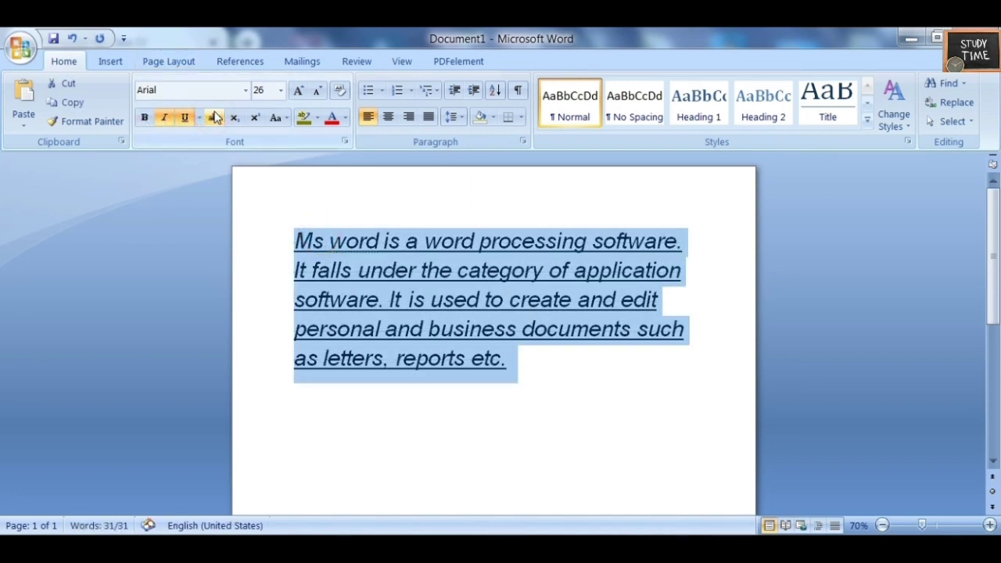
click(186, 118)
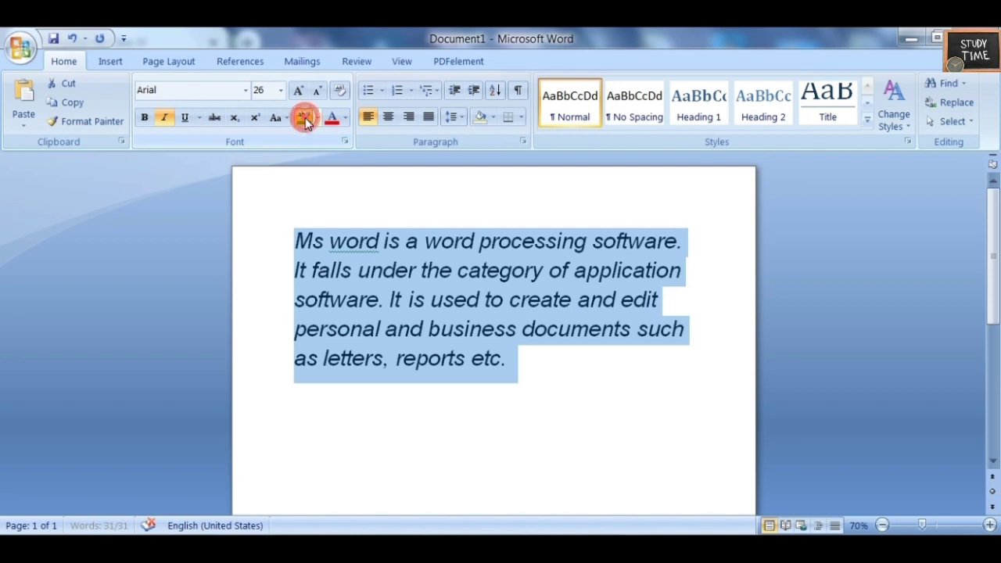
Step: Highlight the paragraph in olive, colour the text red, then remove the highlight
click(305, 117)
key(Right)
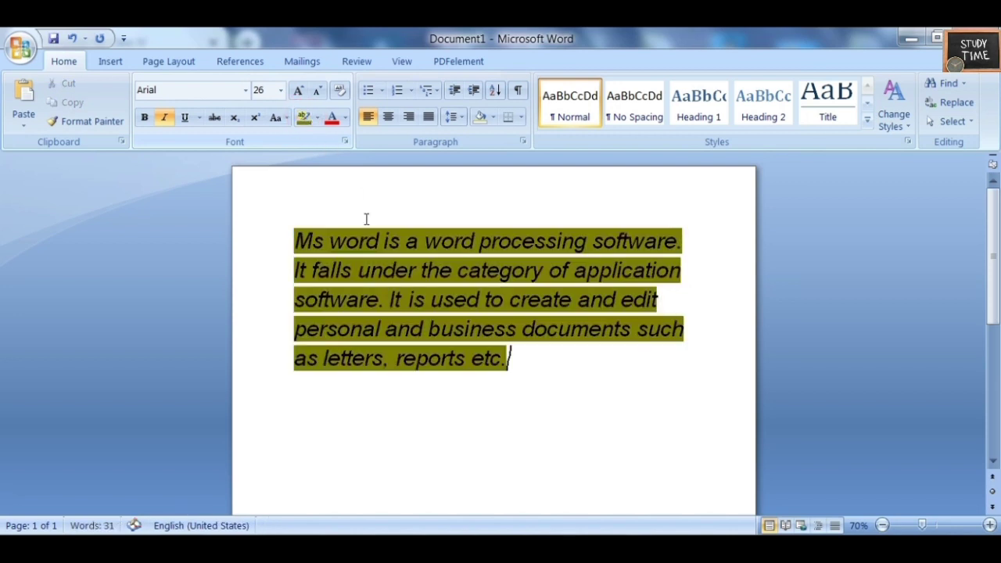
key(ctrl+a)
click(331, 119)
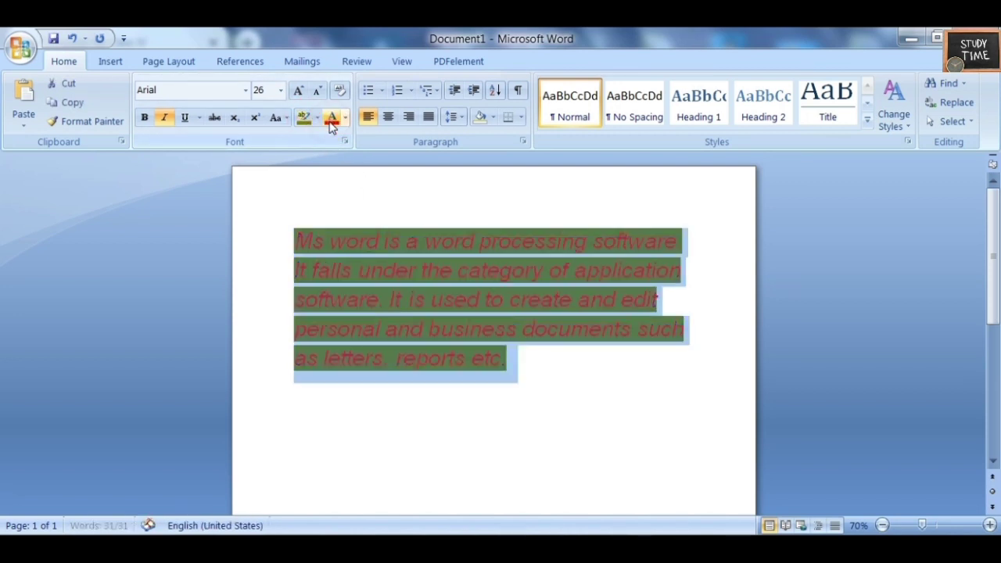
click(318, 119)
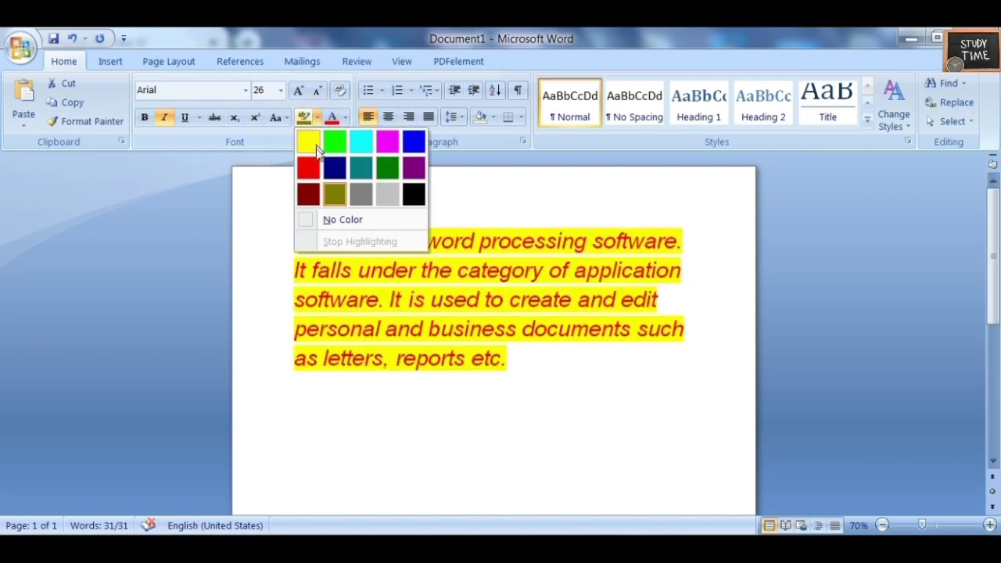
click(347, 220)
key(Right)
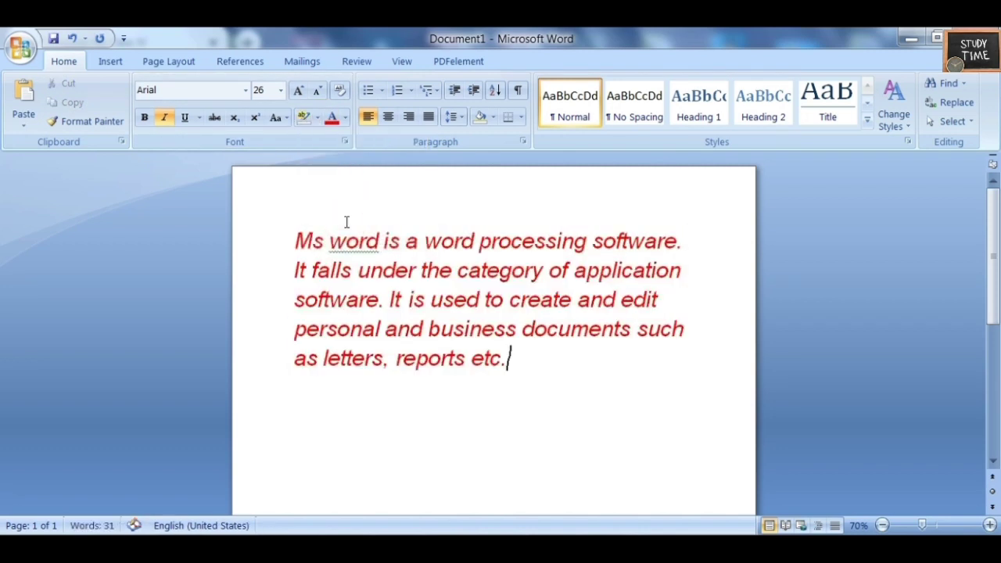
Step: Try palette colours on the text, including blue, and end with black text
click(346, 118)
click(389, 174)
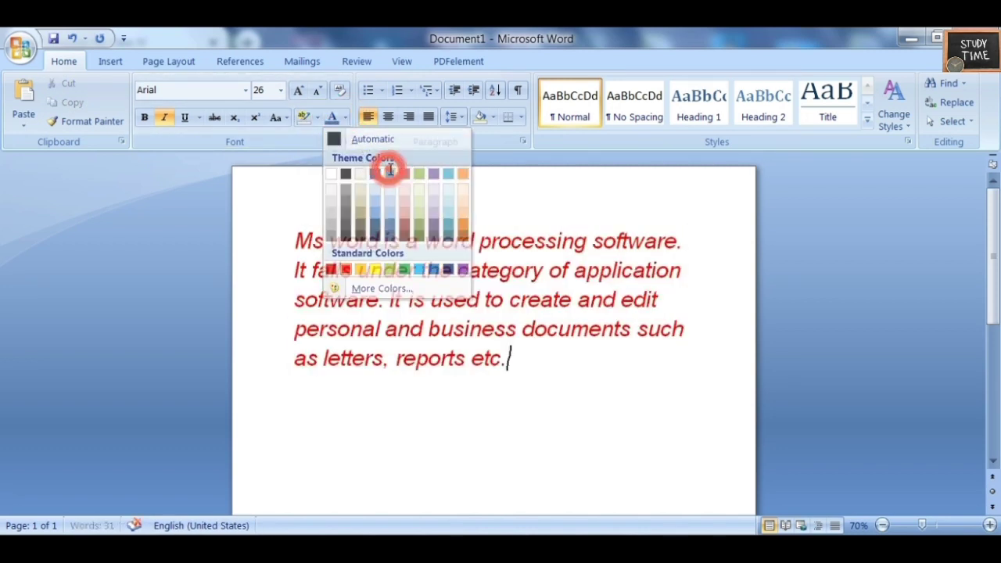
key(ctrl+a)
click(332, 117)
click(331, 237)
key(ctrl+a)
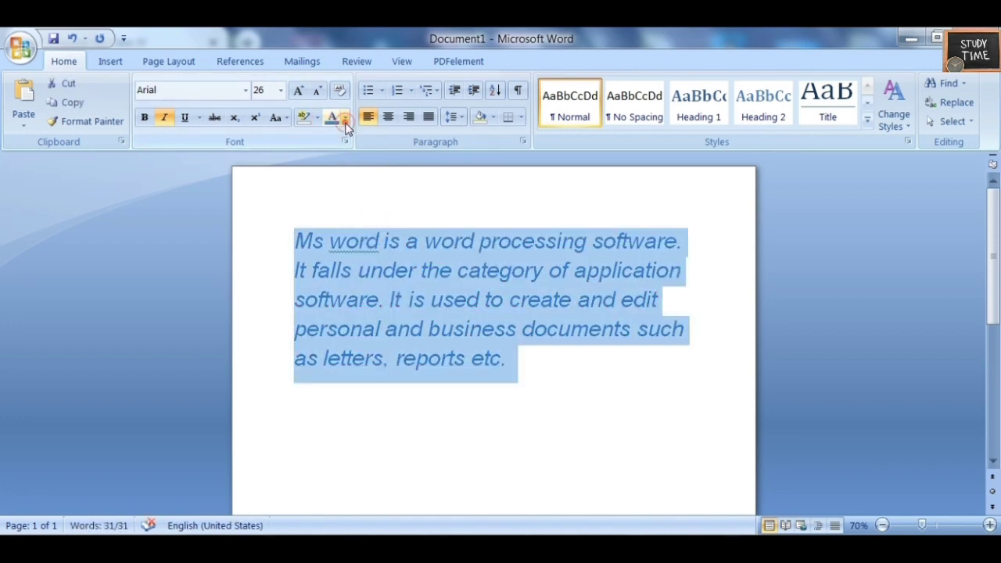
click(345, 117)
click(342, 170)
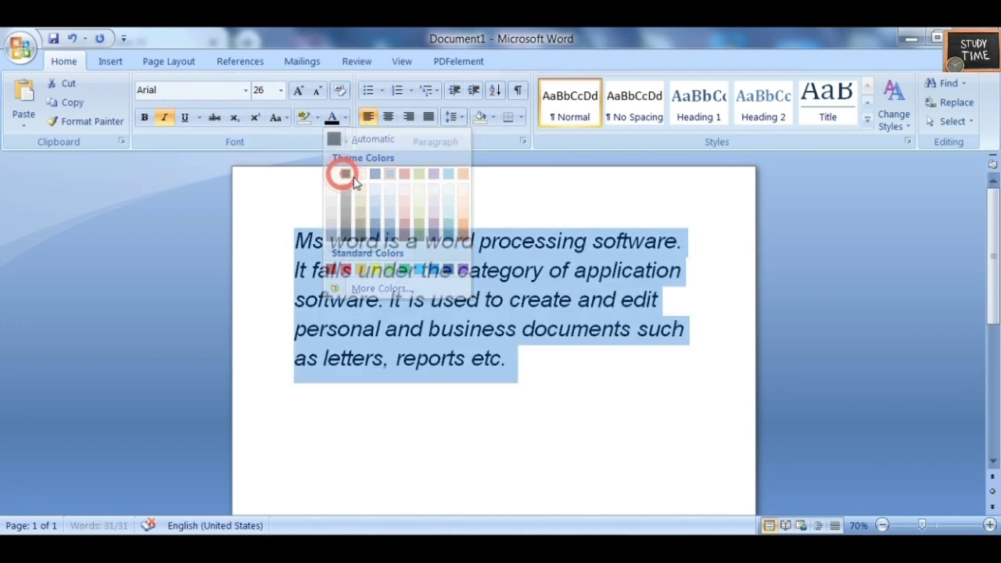
click(345, 117)
Step: Make the paragraph text dark red and browse bullet styles without applying any
click(403, 235)
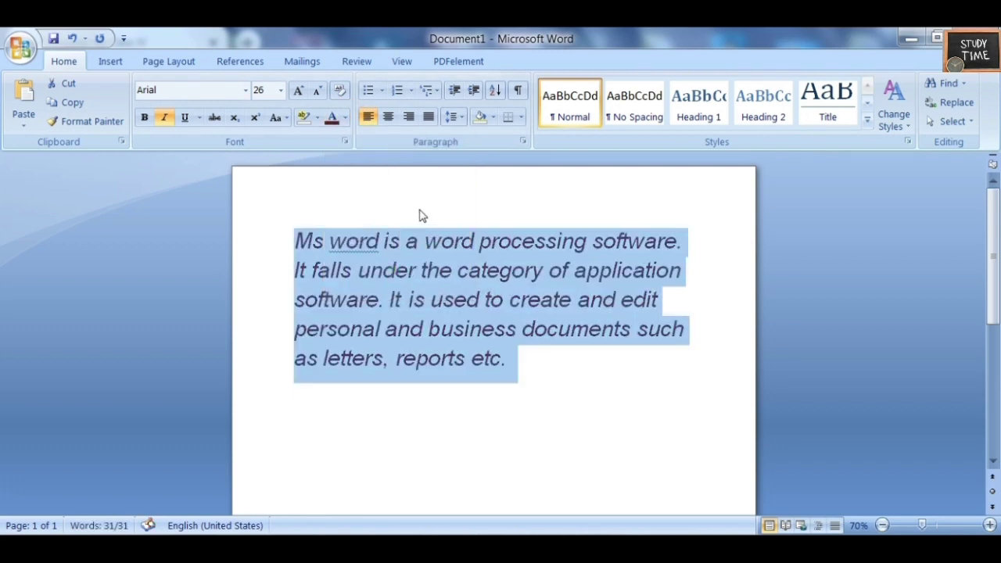
click(418, 203)
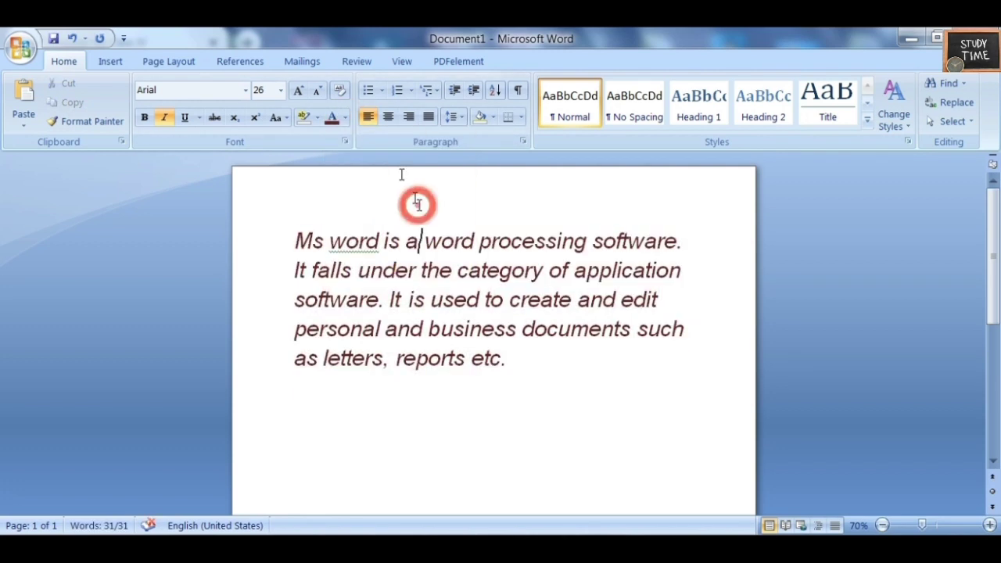
click(380, 91)
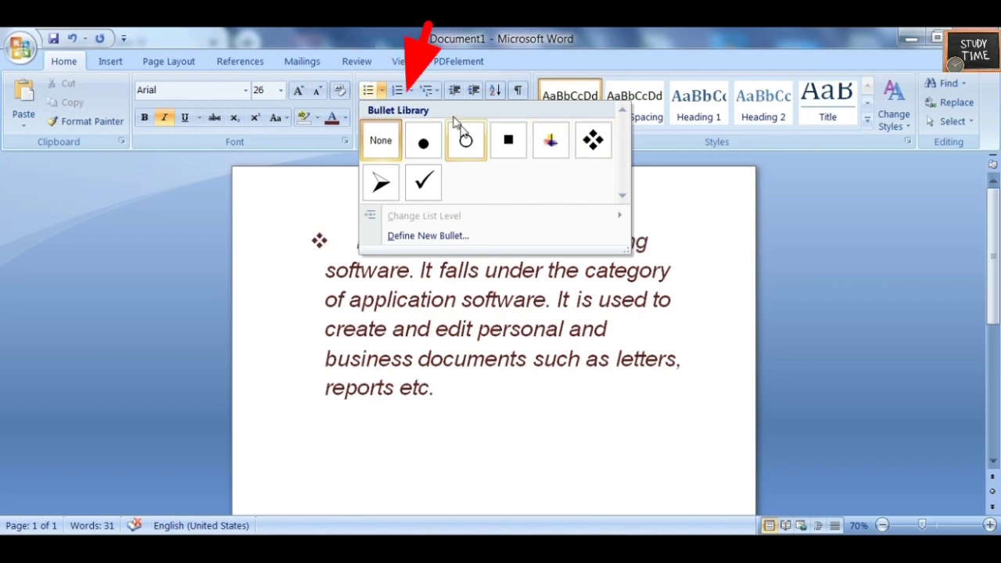
click(413, 94)
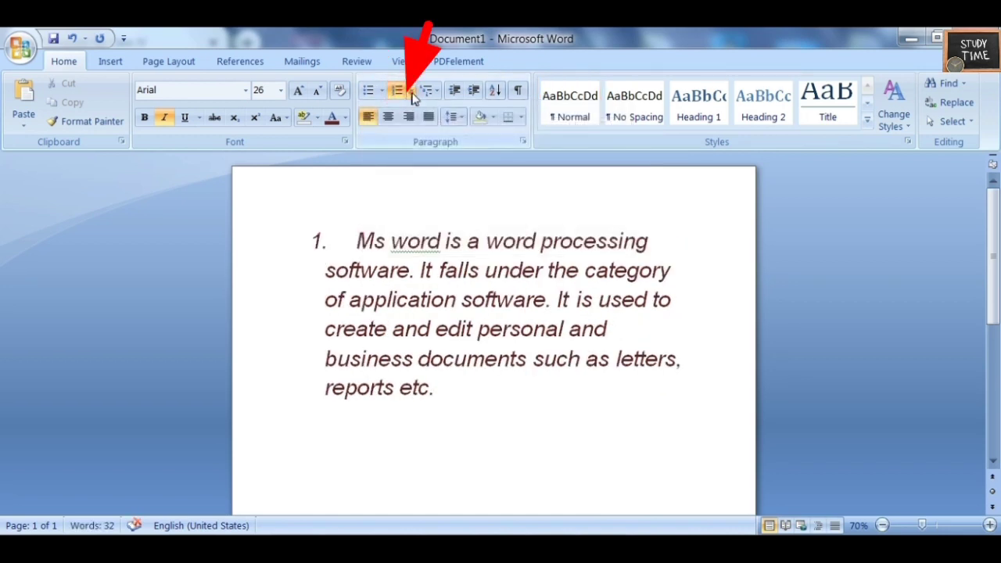
Step: Browse the numbering formats, then delete the '1.' list number before 'Ms'
click(412, 94)
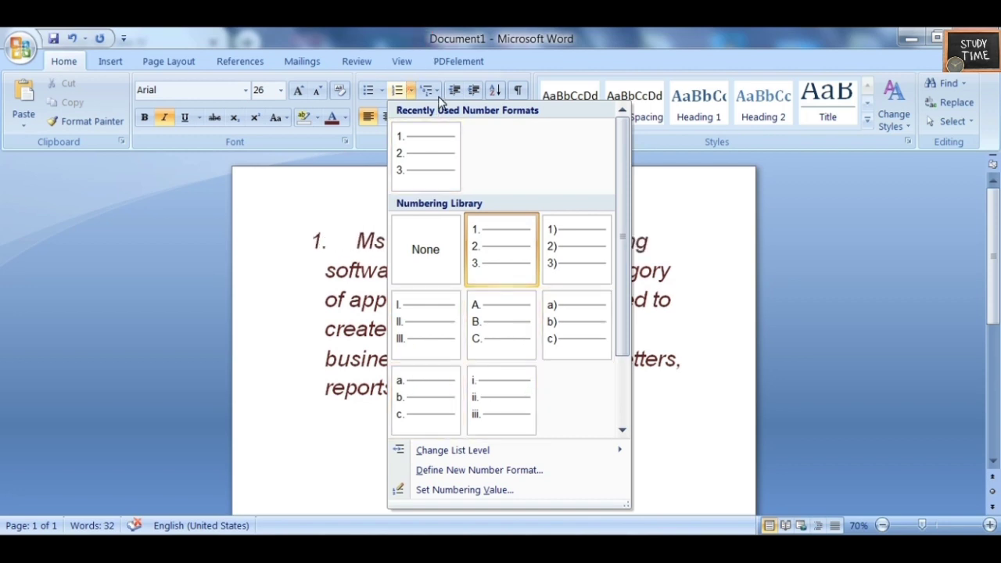
click(335, 181)
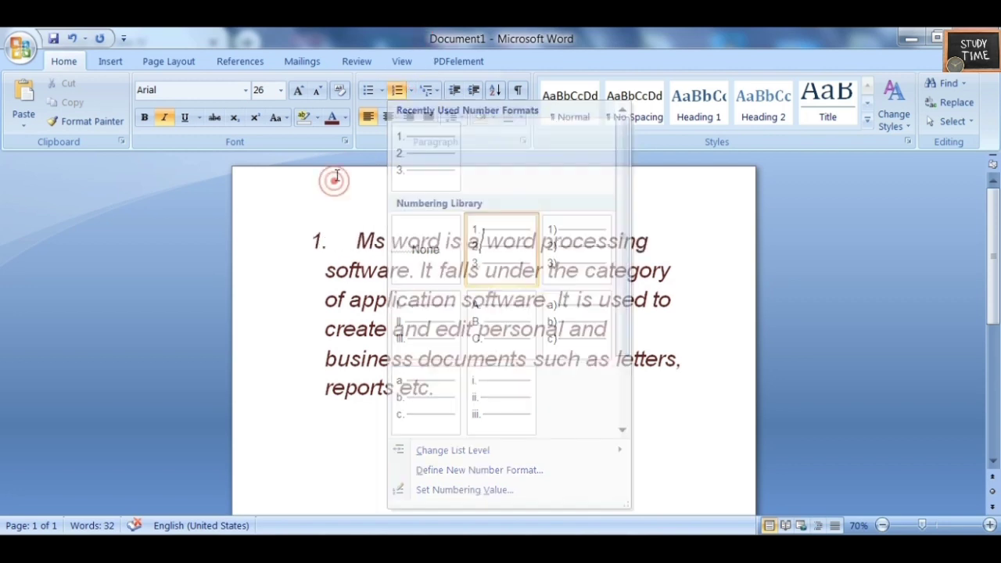
click(356, 247)
key(BackSpace)
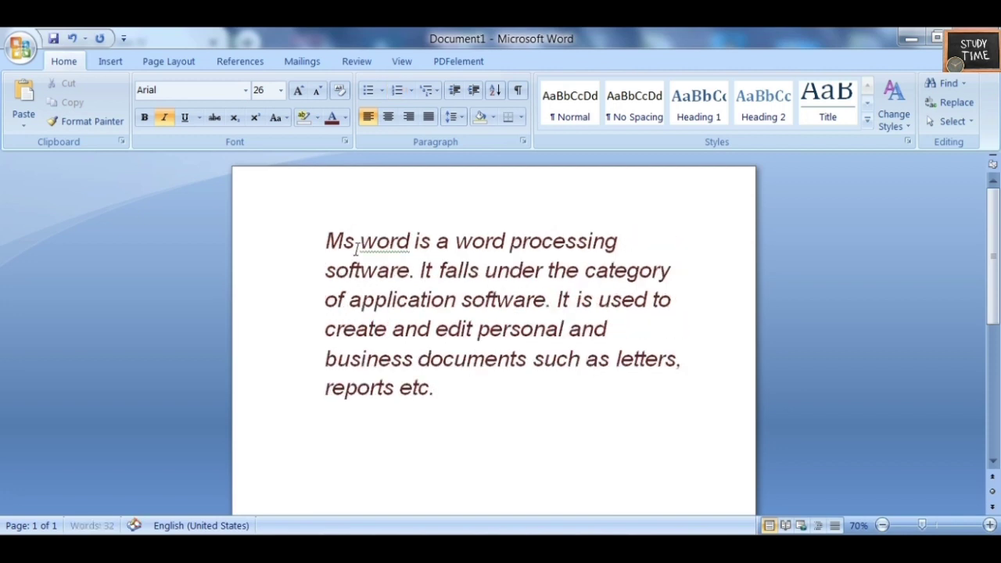
Step: Select the paragraph and try centre and right alignment, finishing with Justify
key(ctrl+a)
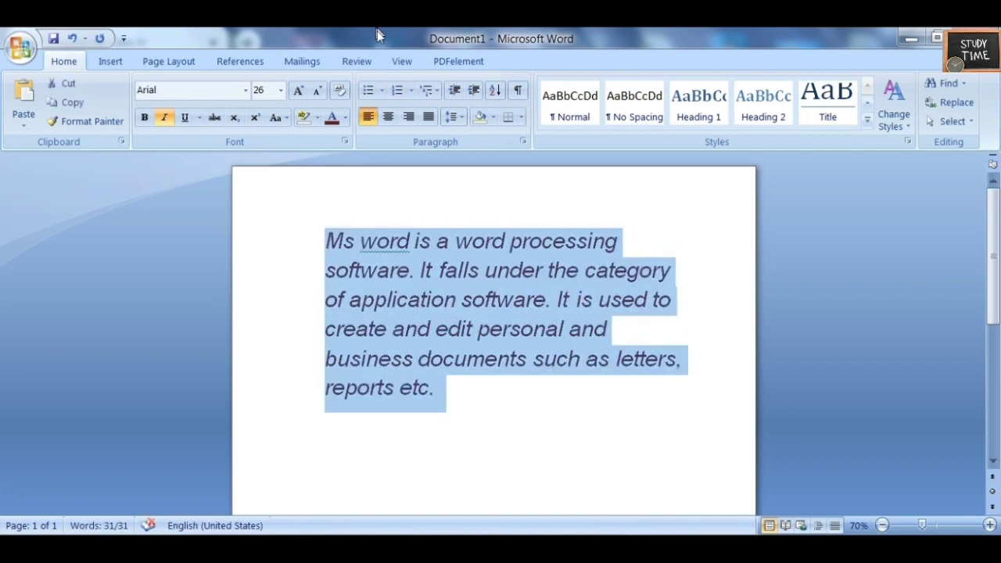
key(ctrl+j)
click(388, 117)
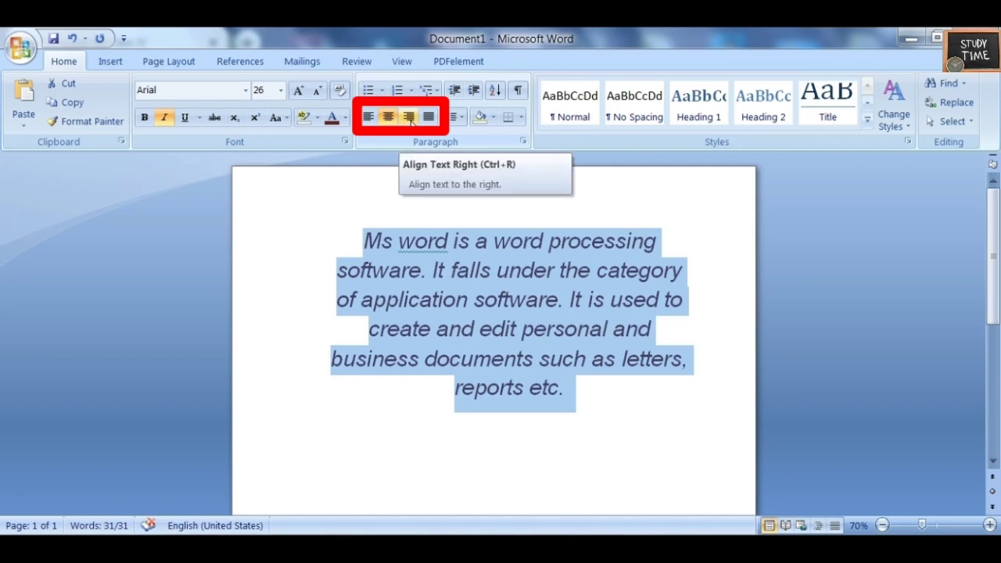
click(410, 119)
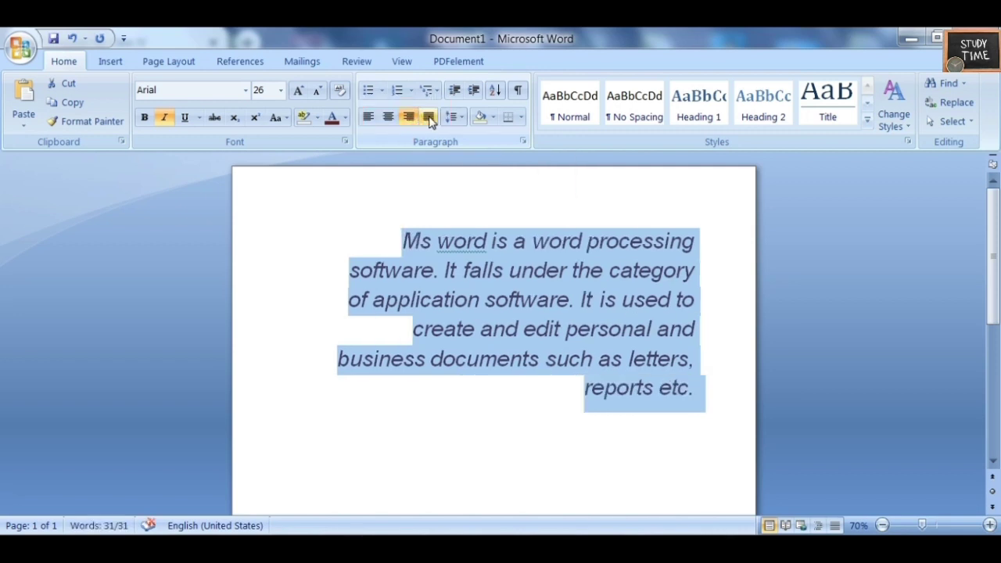
click(429, 118)
Step: Try line spacing 1.5 and 2.0, settle on 2.5, and dismiss the border options
click(462, 117)
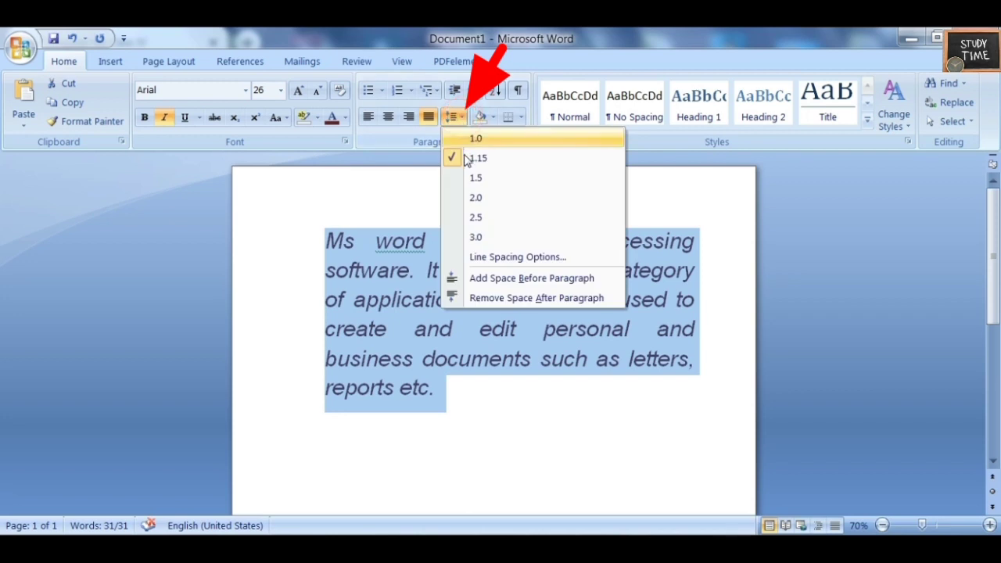
click(474, 178)
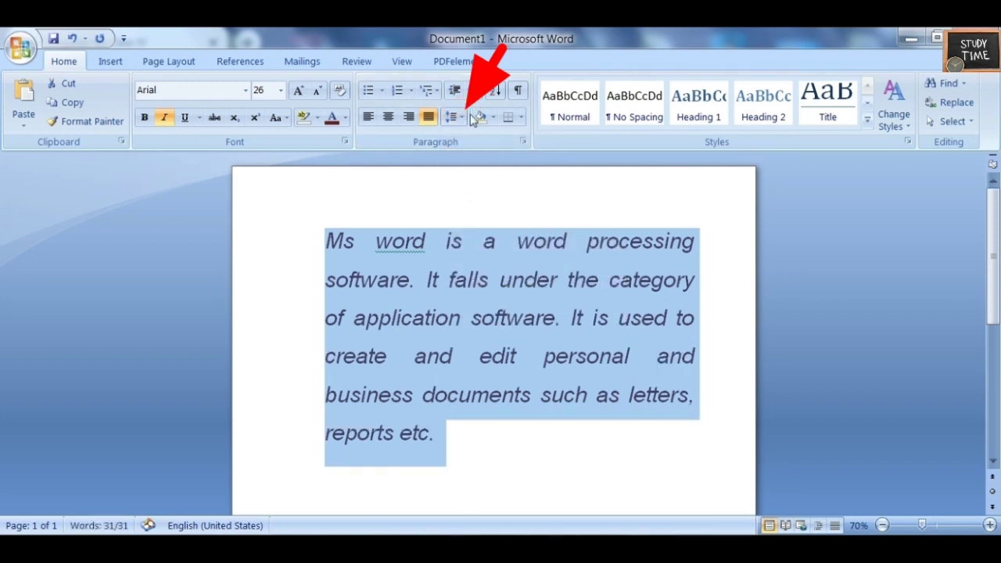
click(462, 119)
click(476, 198)
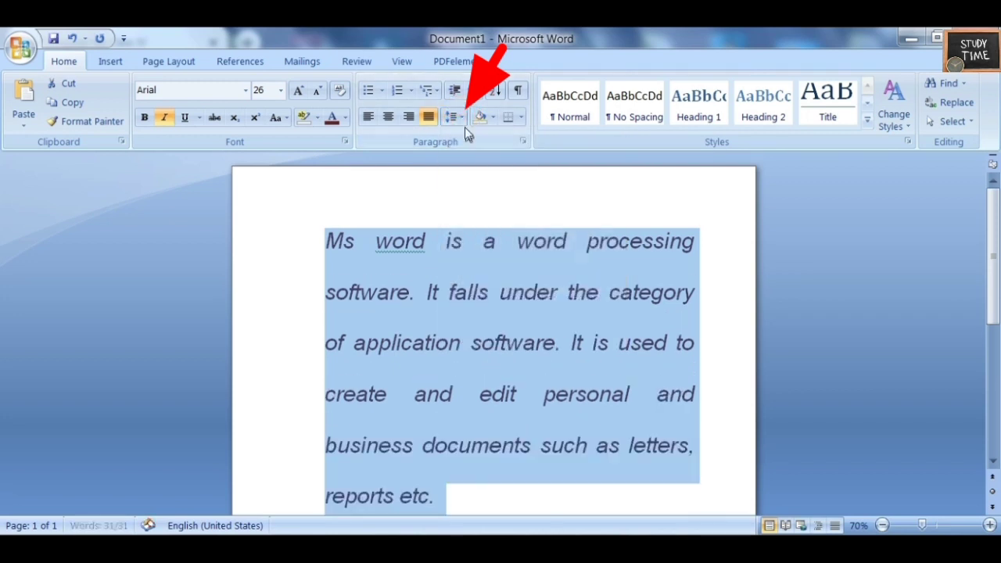
click(459, 118)
click(476, 216)
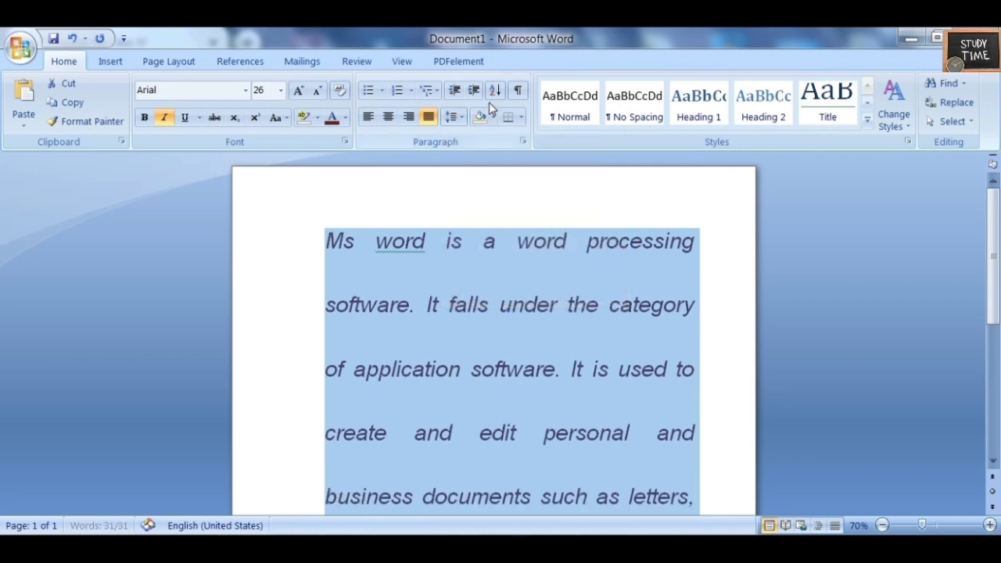
click(520, 117)
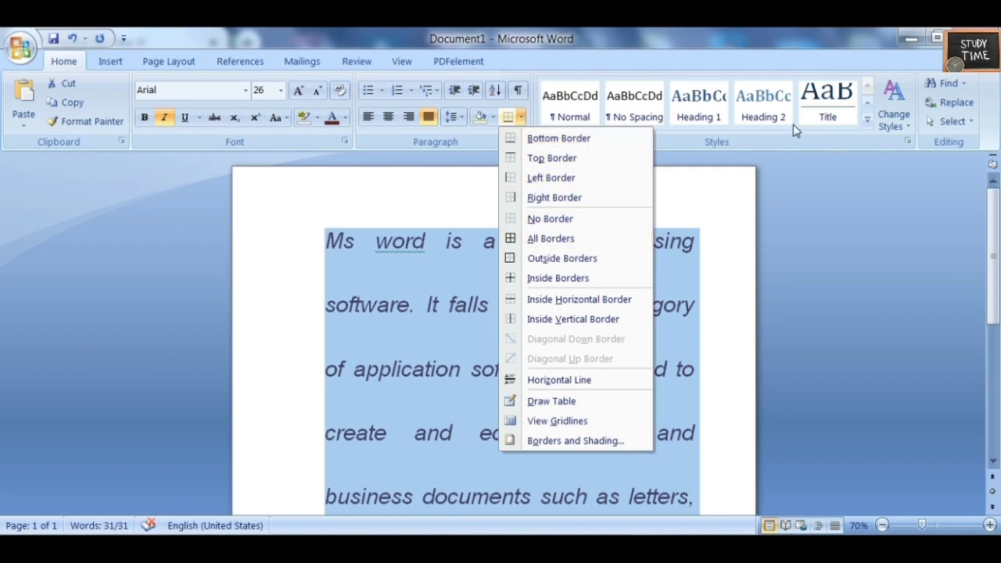
click(943, 82)
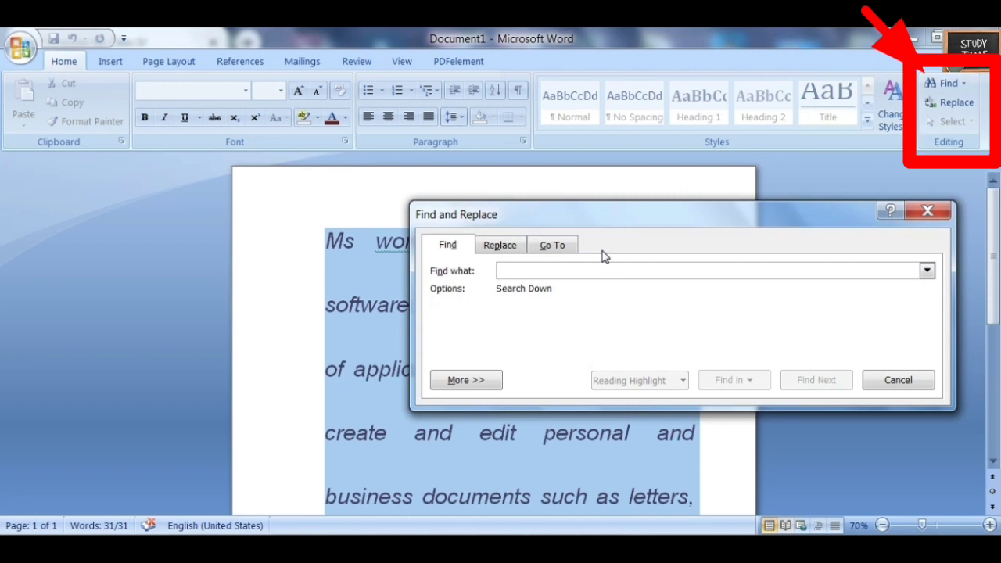
Step: Find 'word' and use Replace All to change both occurrences to 'text'
text(word)
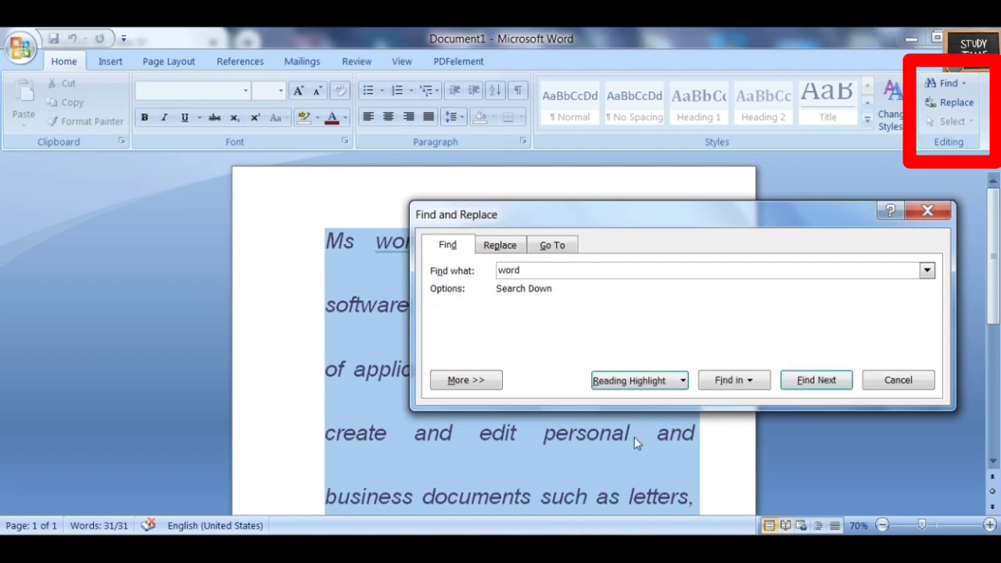
click(825, 375)
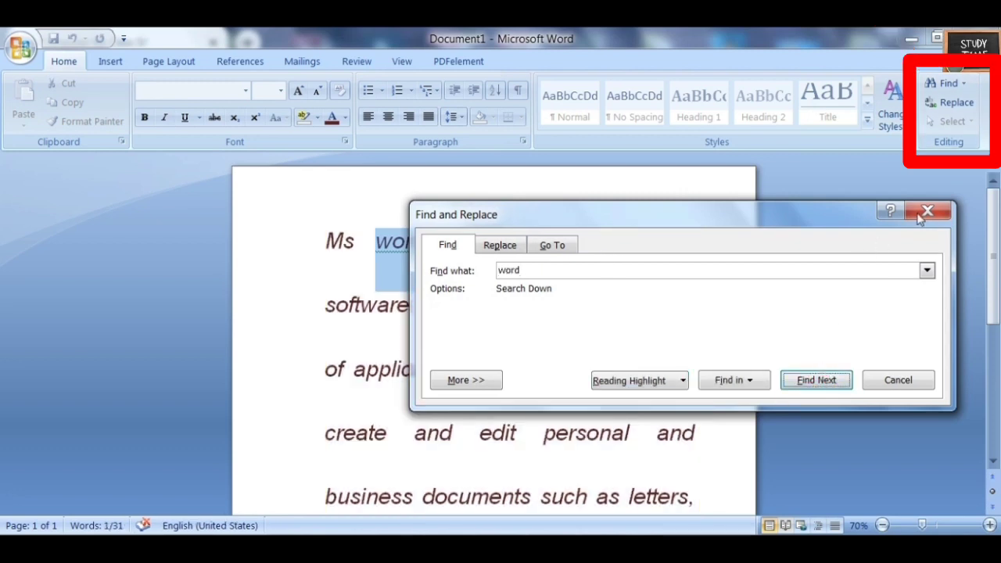
click(924, 212)
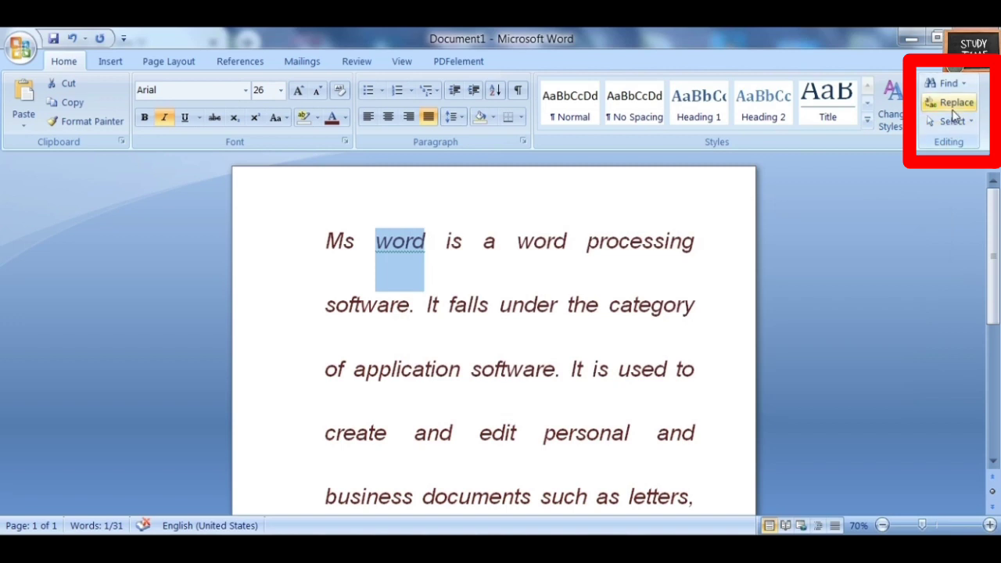
click(954, 110)
click(388, 417)
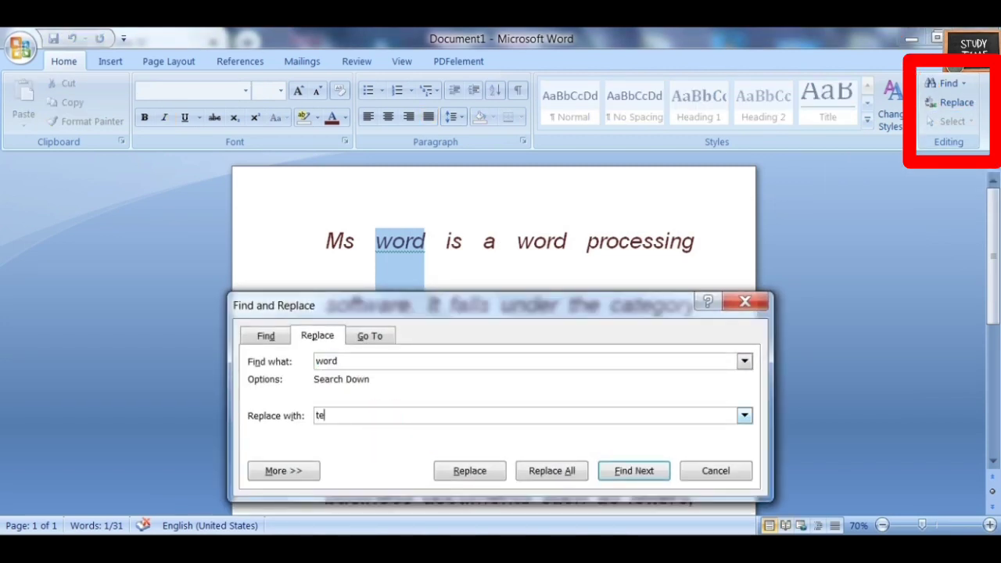
key(Return)
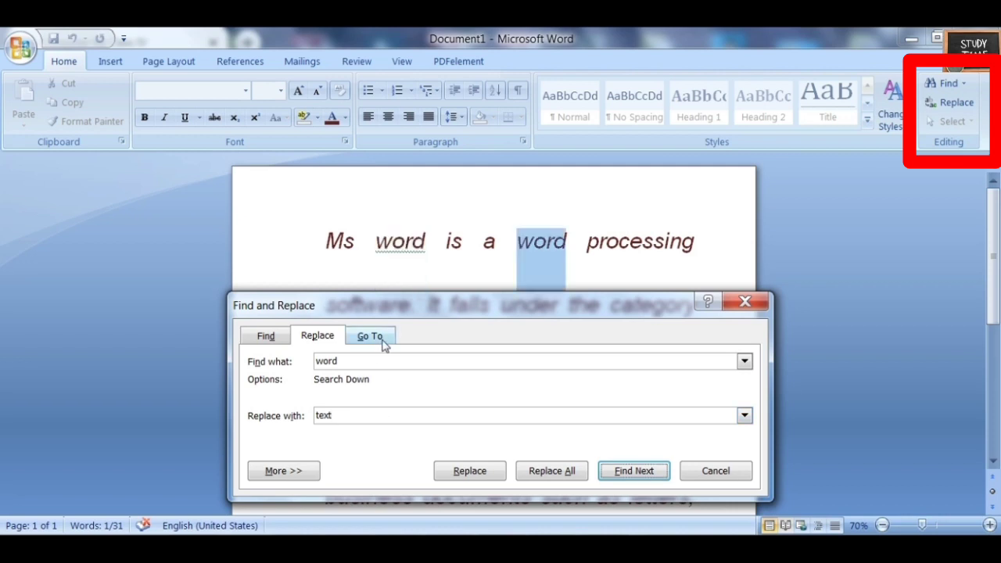
click(537, 472)
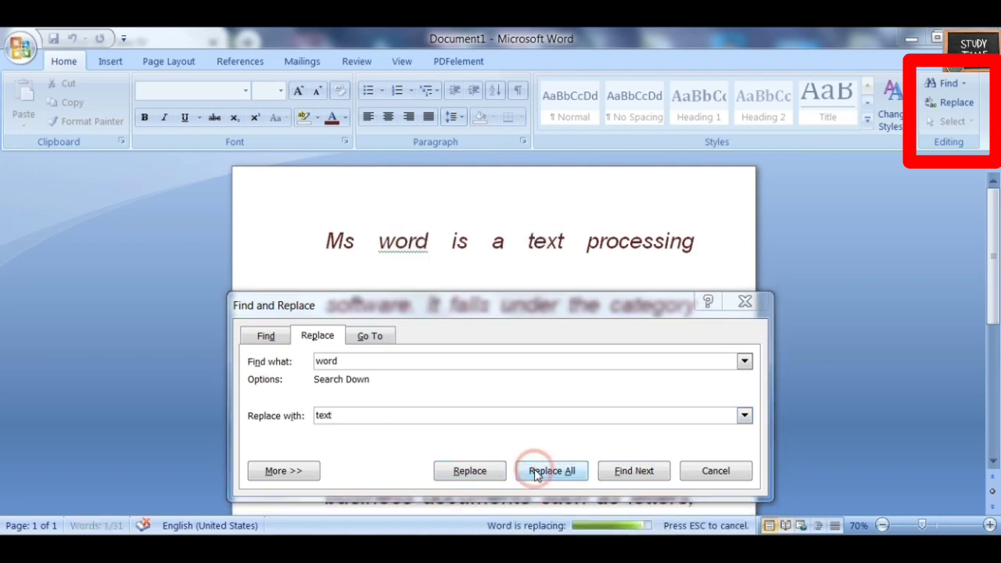
click(459, 335)
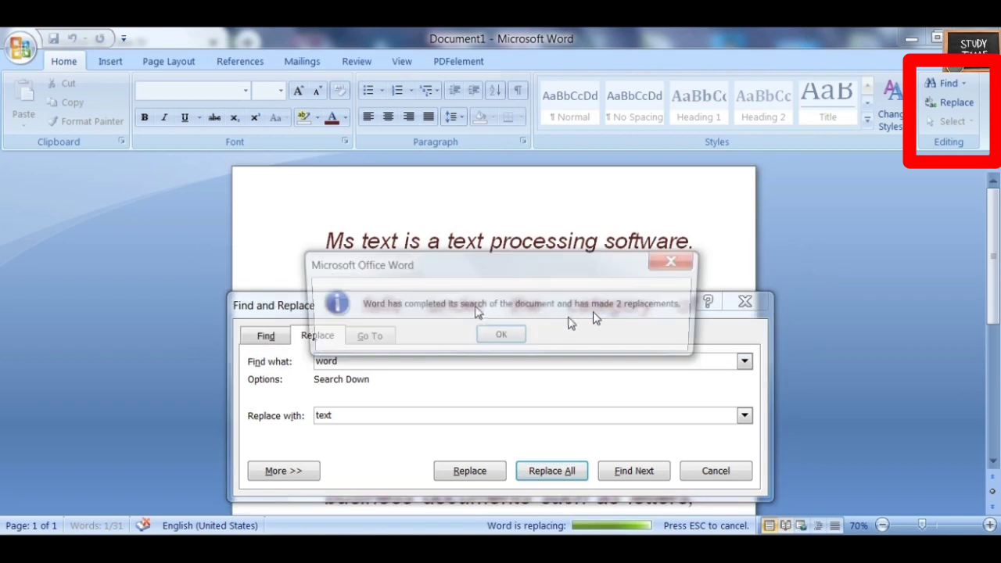
click(490, 332)
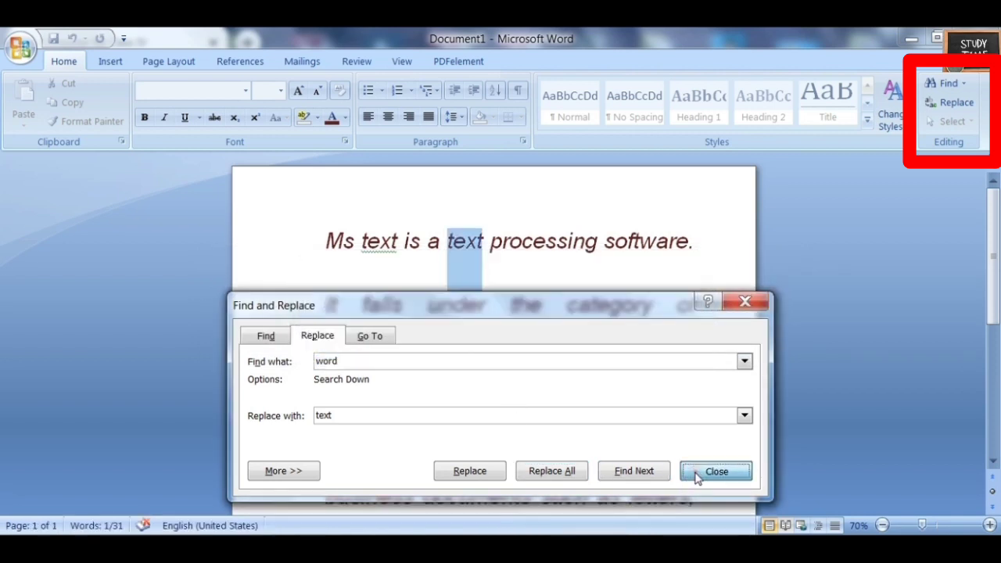
click(706, 470)
Step: Cut 'Ms text' from the first line and paste it back at the line start
drag(322, 235, 701, 252)
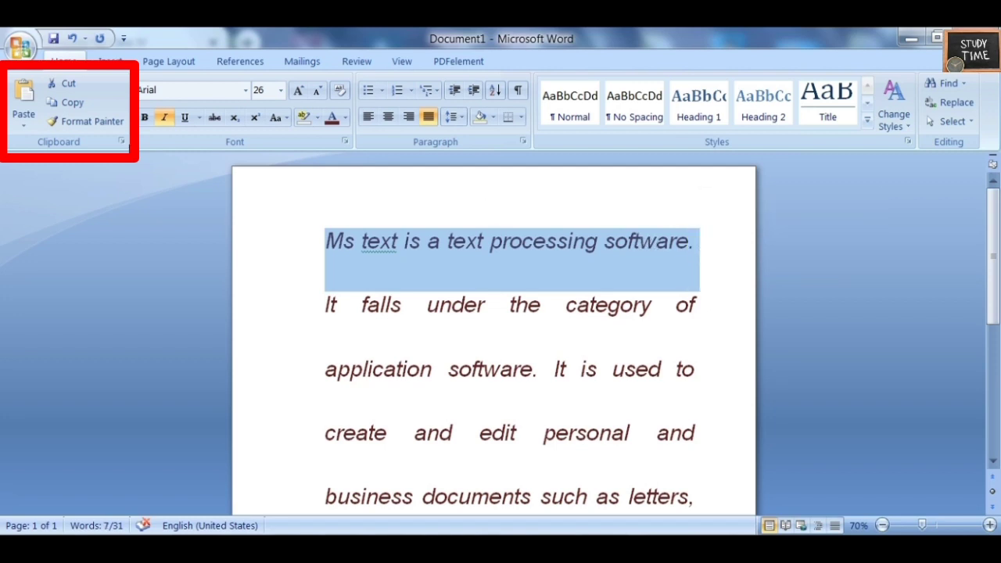
click(385, 210)
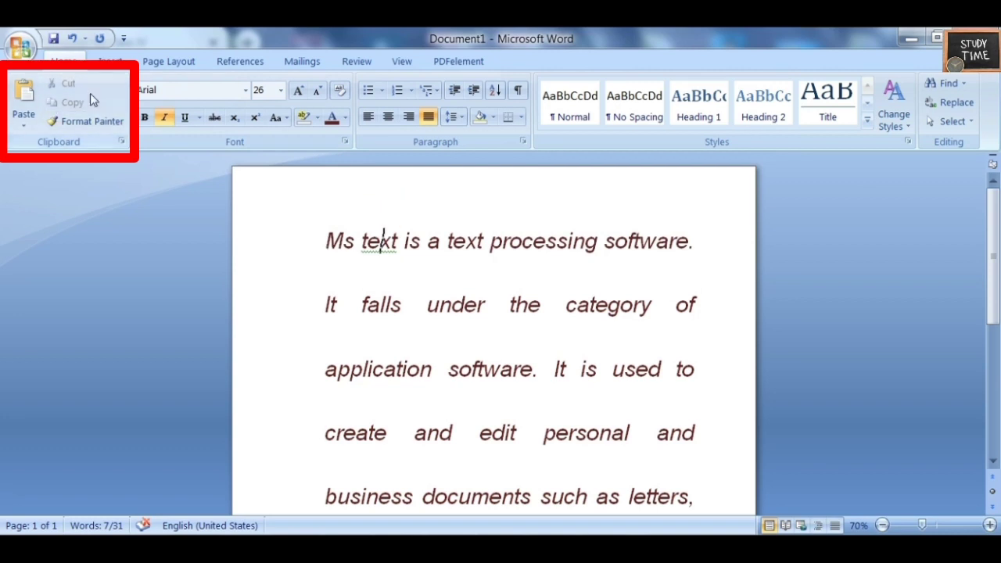
drag(403, 243, 309, 237)
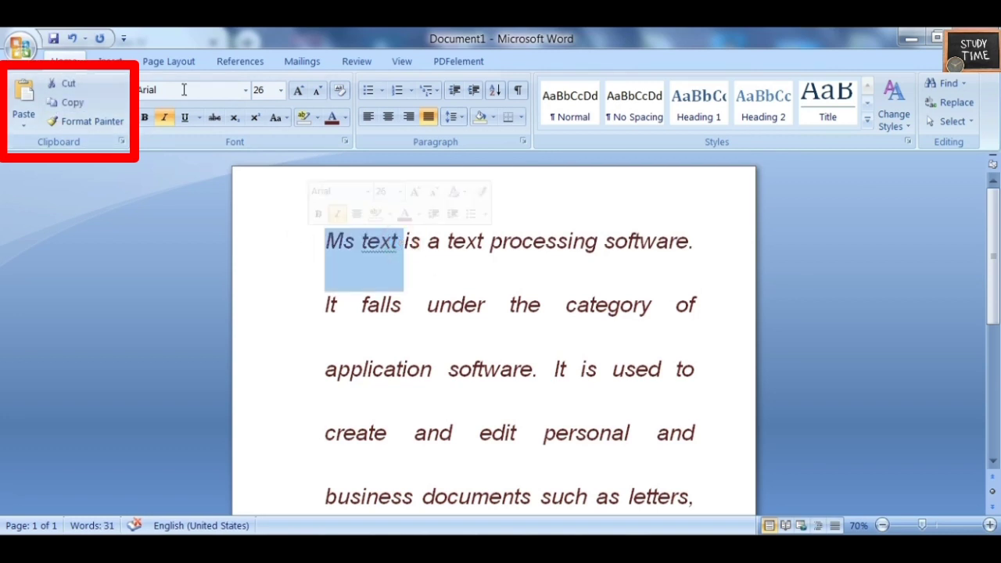
click(68, 83)
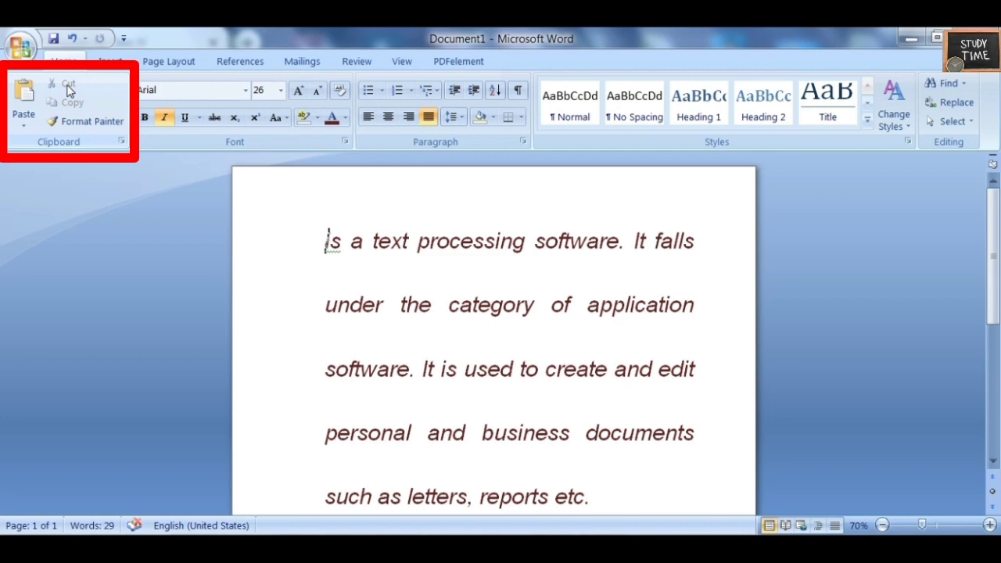
click(23, 122)
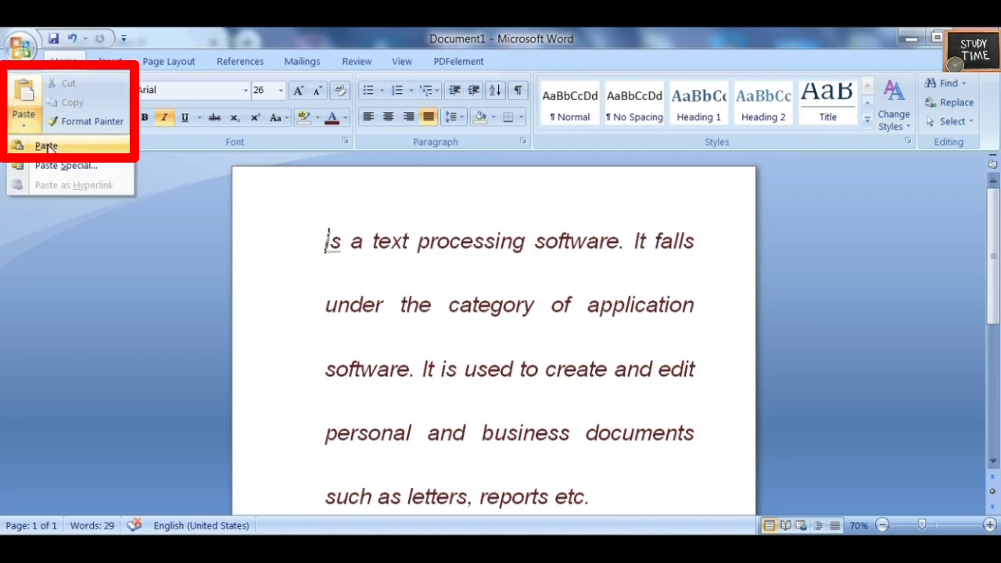
click(46, 147)
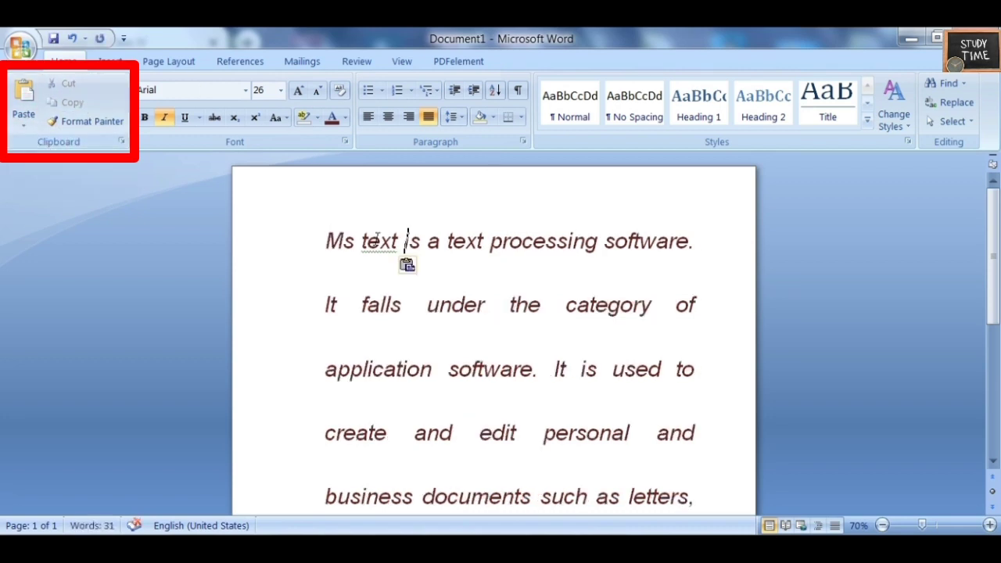
Step: Copy 'Ms text' and paste a second copy right after it
drag(402, 242, 325, 241)
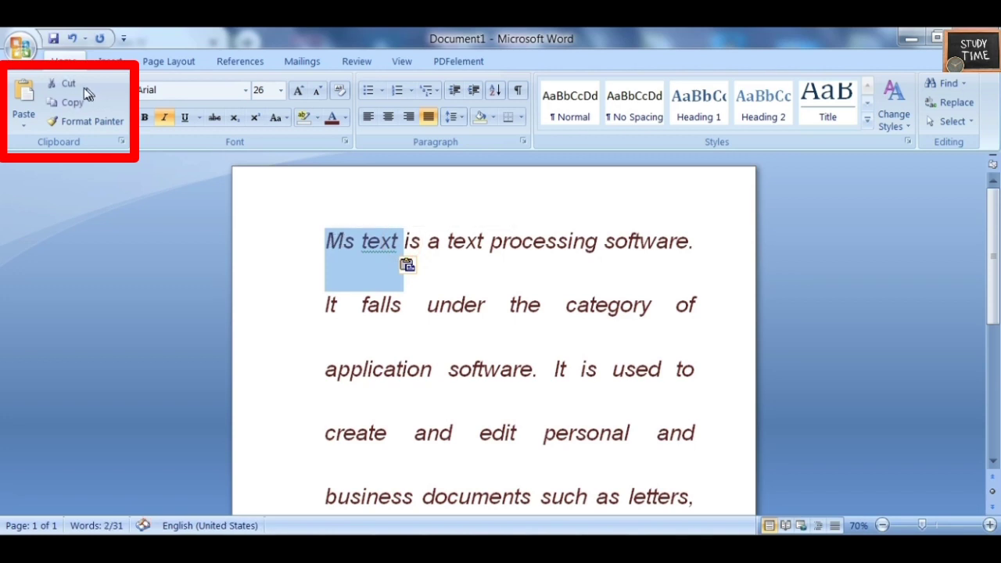
click(74, 103)
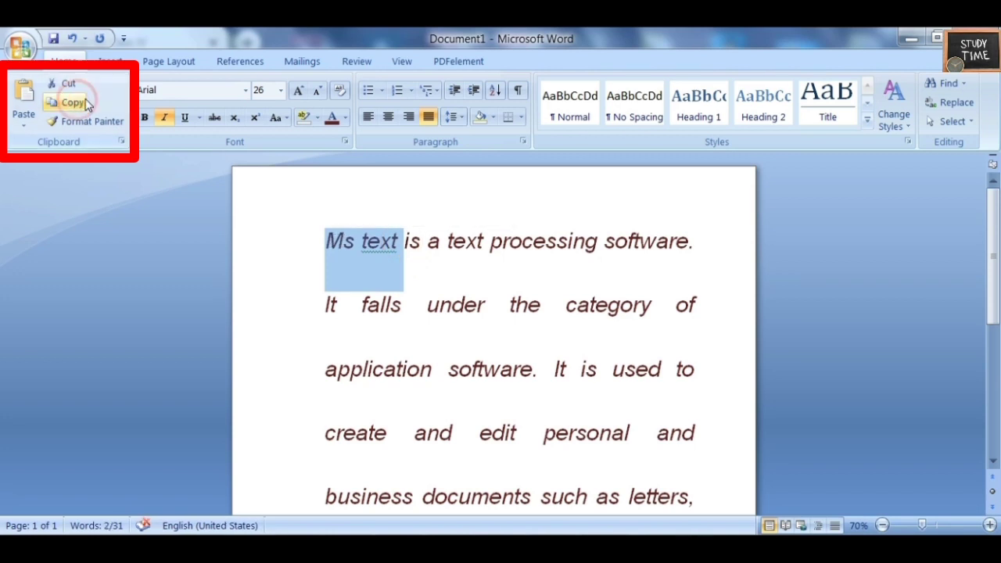
click(402, 243)
key(ctrl+v)
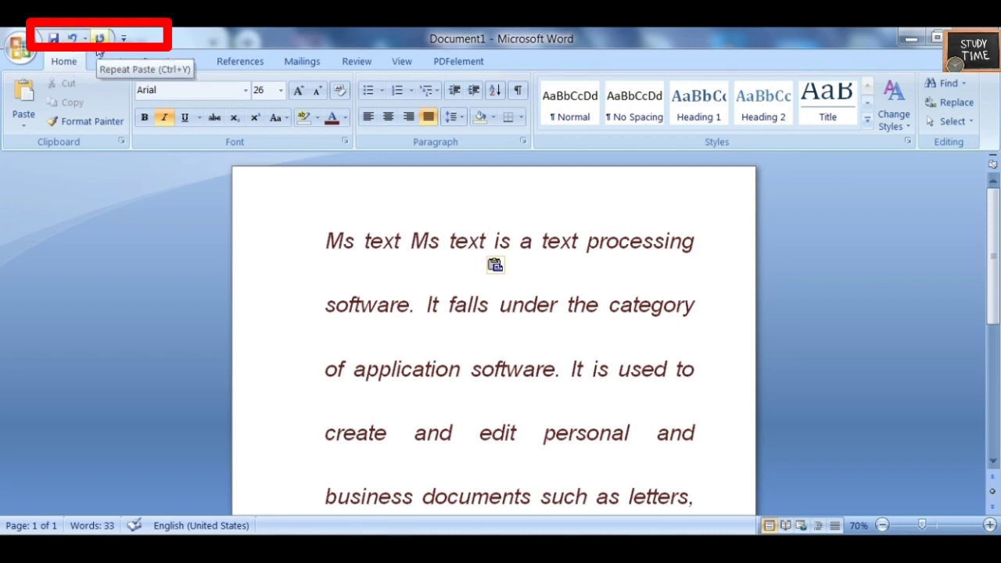
click(339, 213)
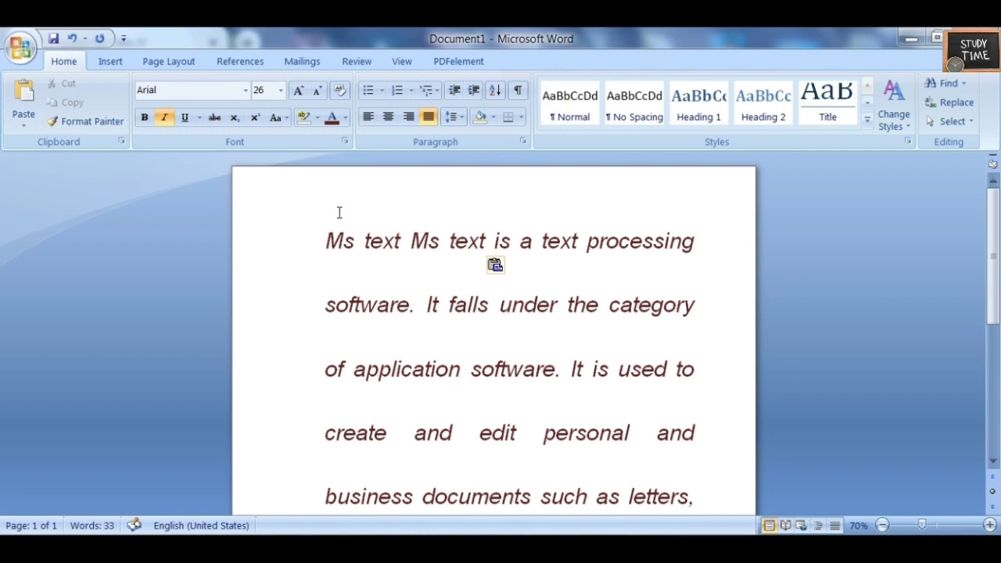
Step: Insert a blank line above the paragraph at the start of the first line
key(Return)
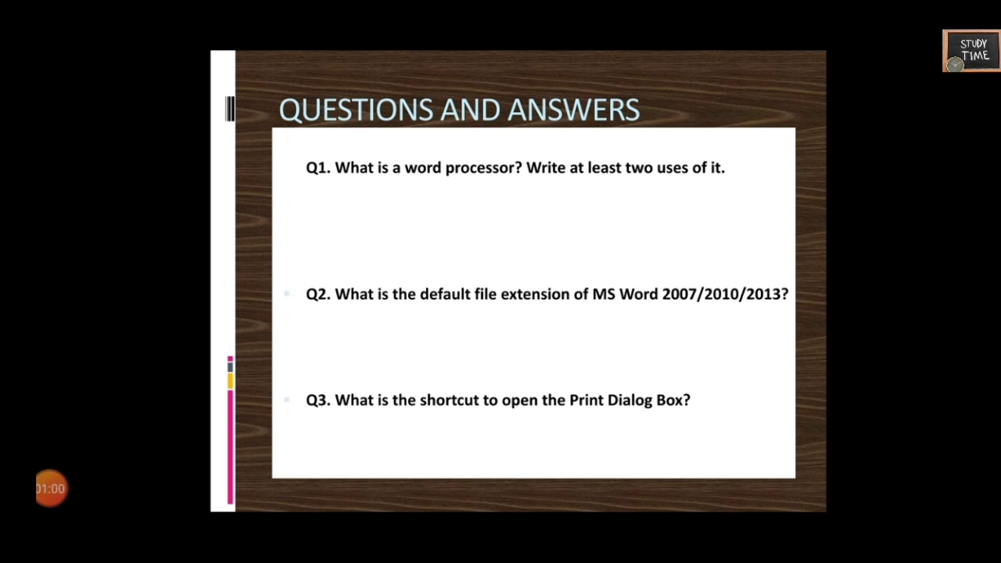
Step: Advance the slide to show Q1's red answer defining MS Word as word processing software
key(Right)
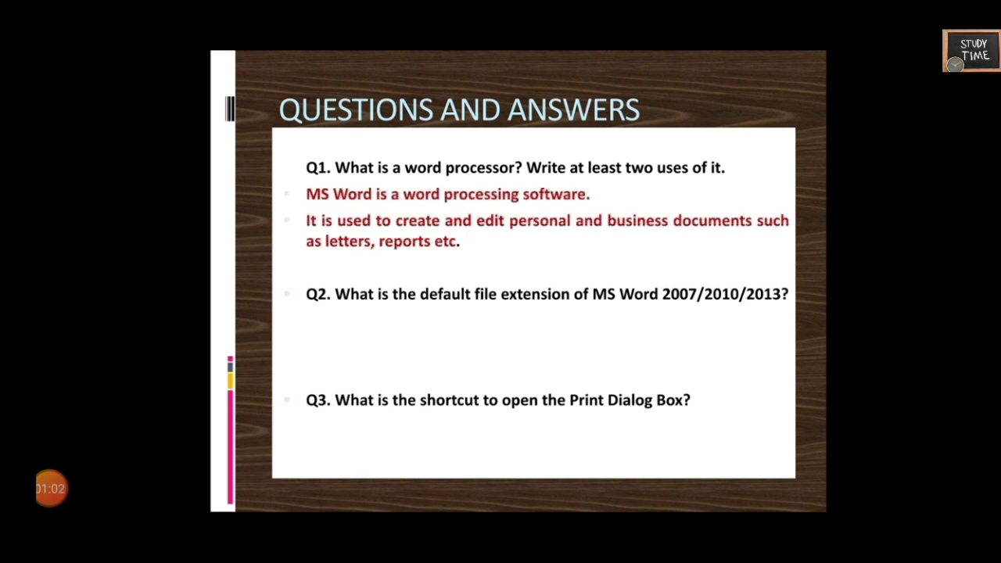